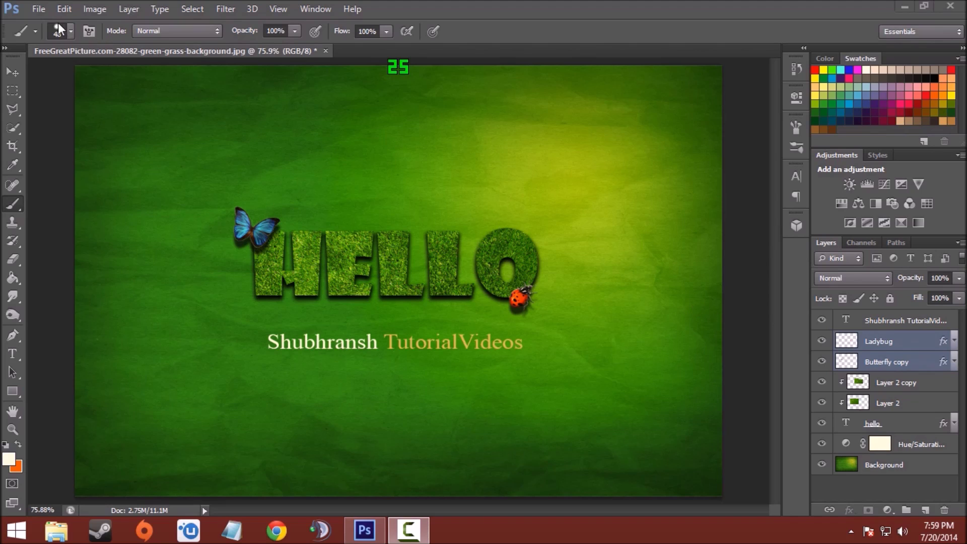
Step: Open Background.jpg from the Grass folder as a new document
left_click(42, 10)
left_click(48, 34)
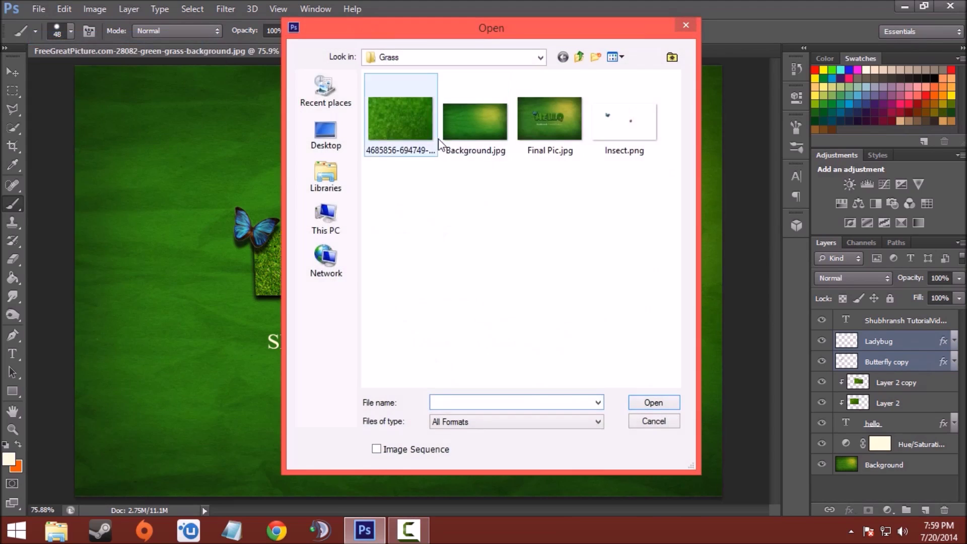
left_click(475, 121)
left_click(672, 404)
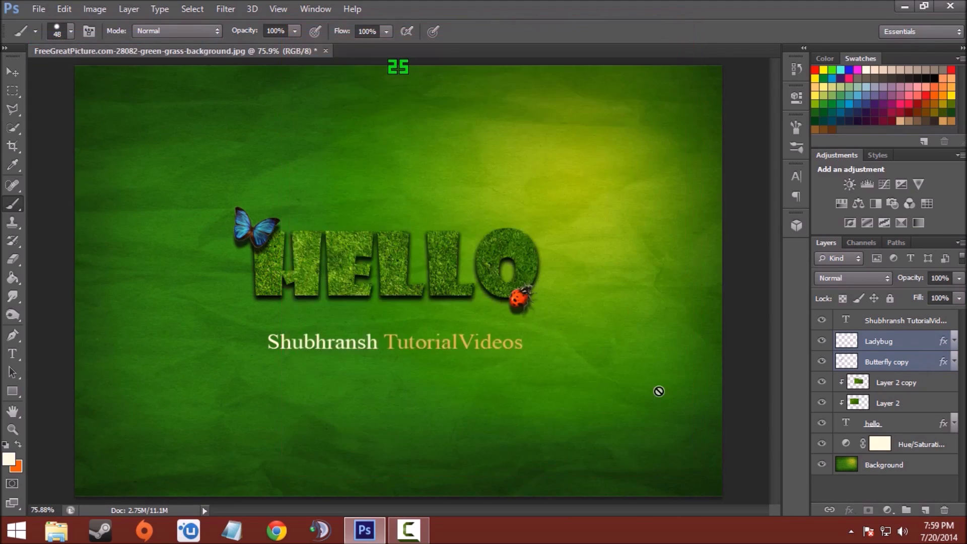
Step: Fit the image on screen and add a Hue/Saturation adjustment layer
left_click(12, 429)
right_click(233, 289)
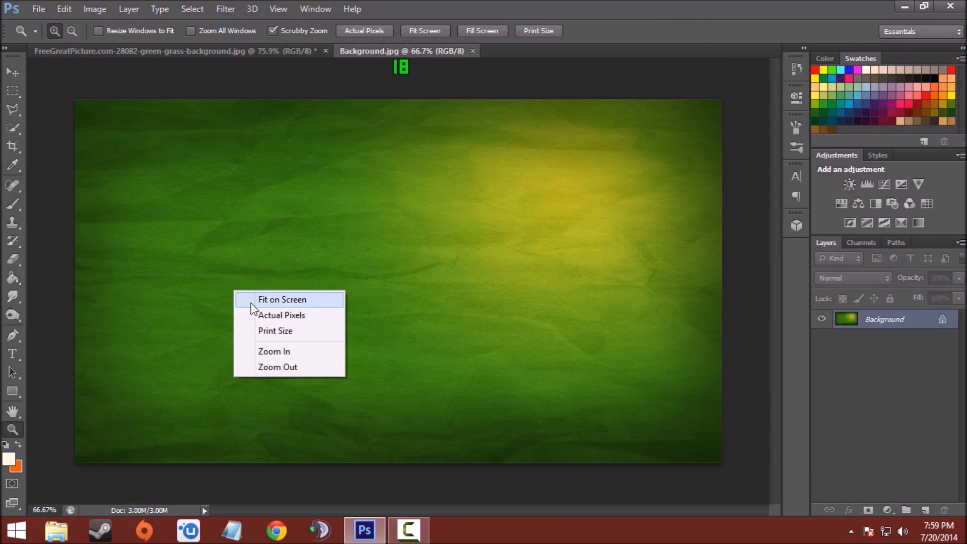
left_click(252, 297)
left_click(895, 512)
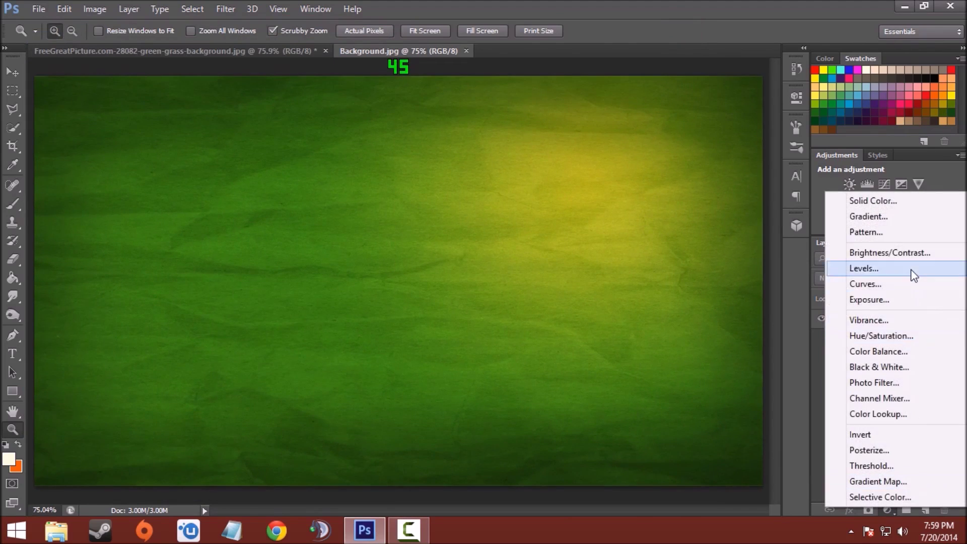
left_click(902, 341)
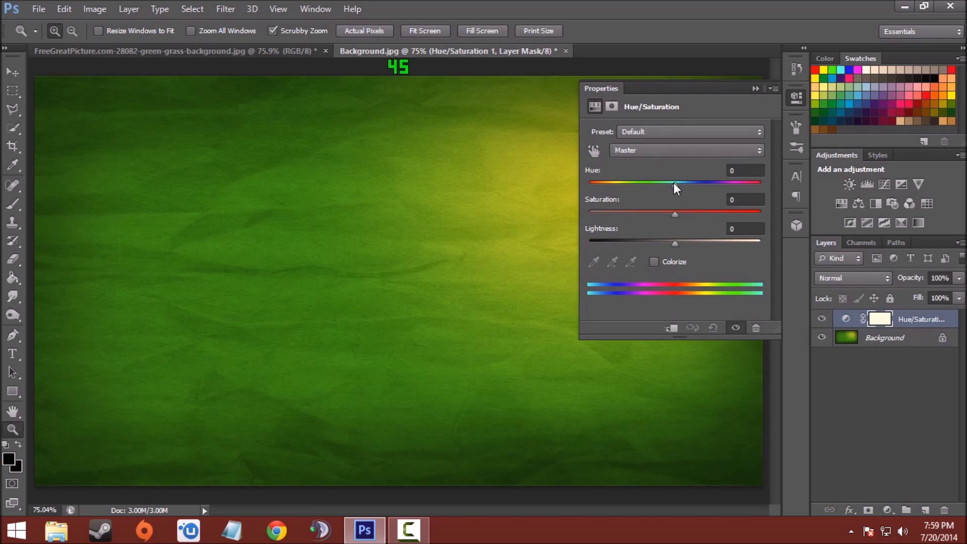
Step: Set Hue to +12 and Saturation to +35, then collapse the Properties panel
left_click(738, 170)
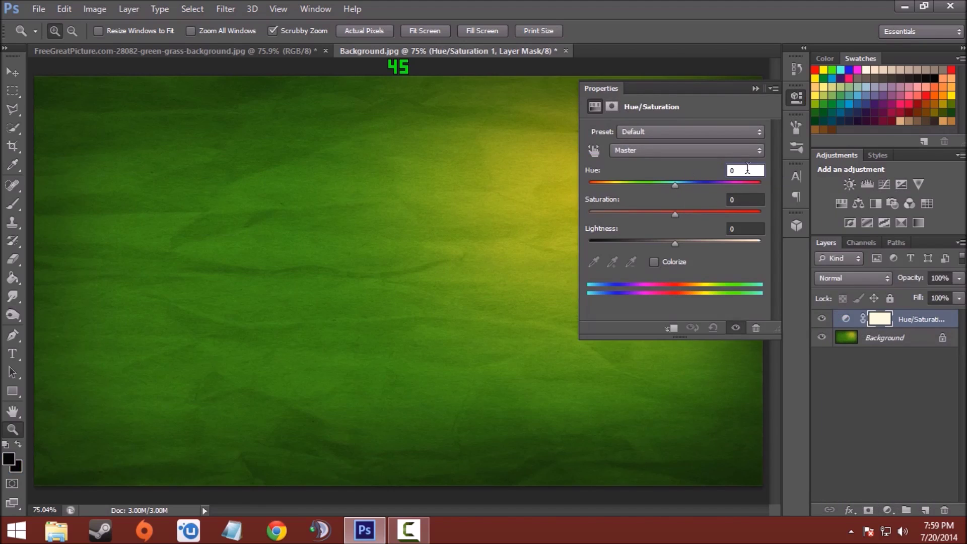
key("BackSpace")
type("+12")
key("Return")
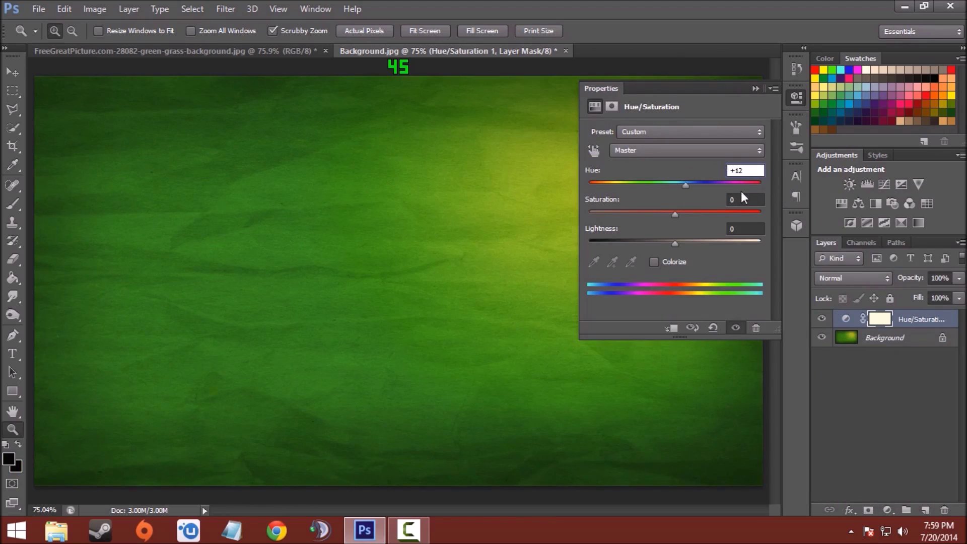
left_click(745, 200)
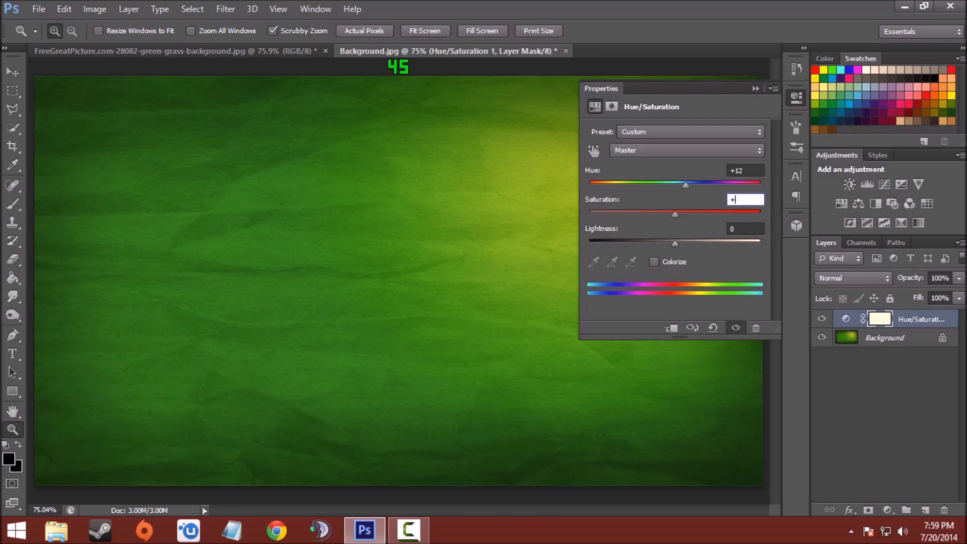
type("+35")
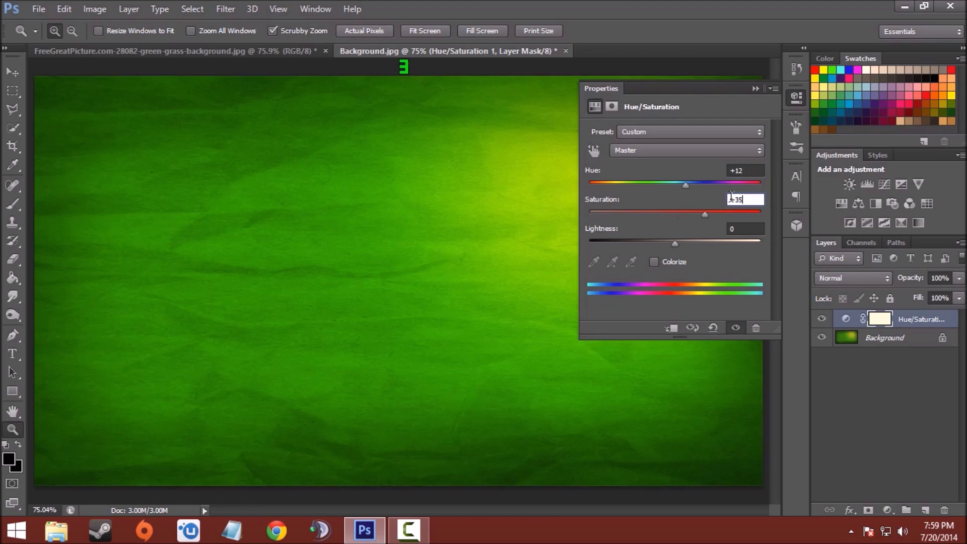
left_click(756, 88)
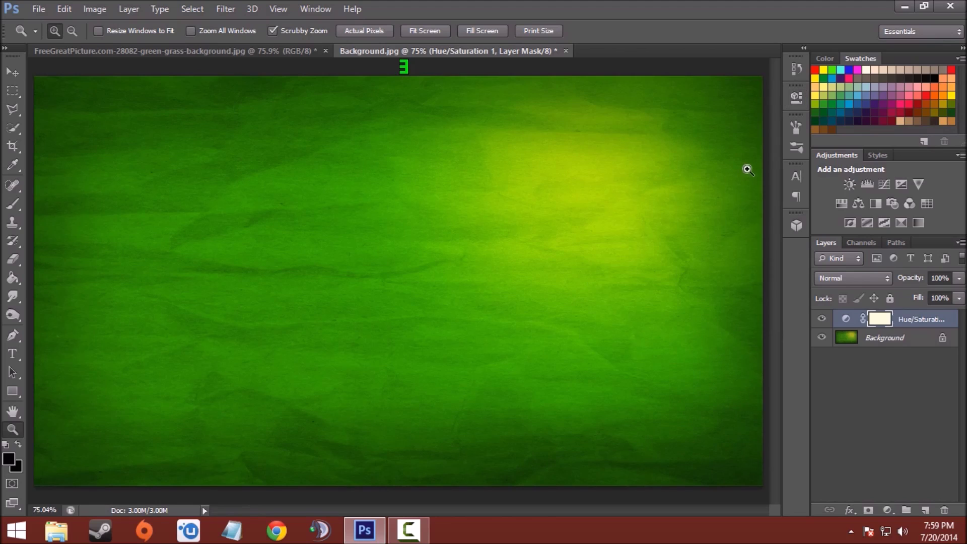
Step: Type HELLO on the canvas and move it up and right
left_click(12, 354)
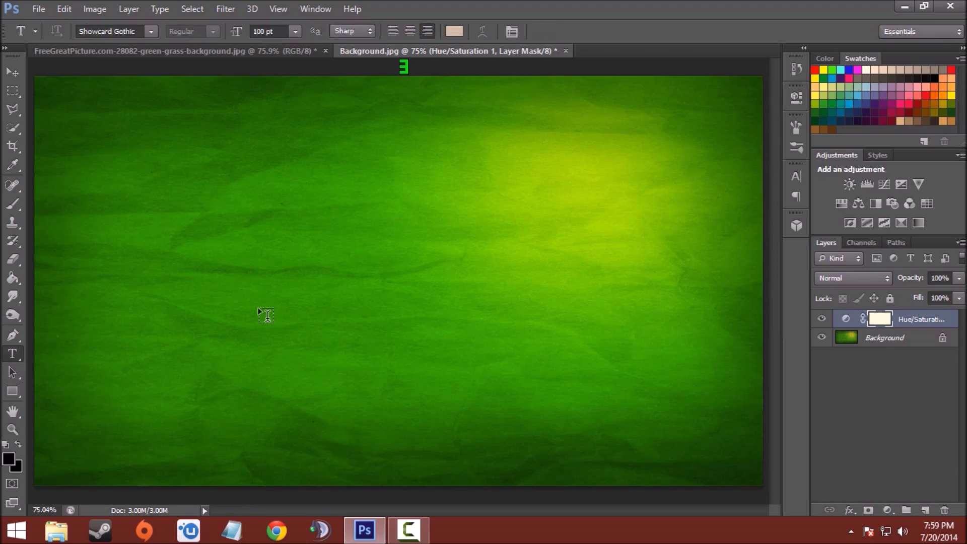
left_click(293, 282)
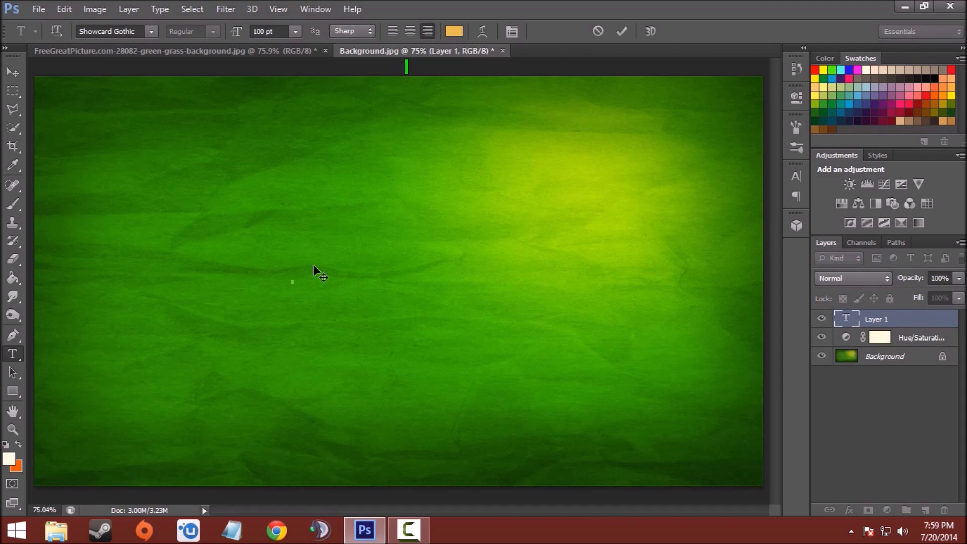
type("HELLO")
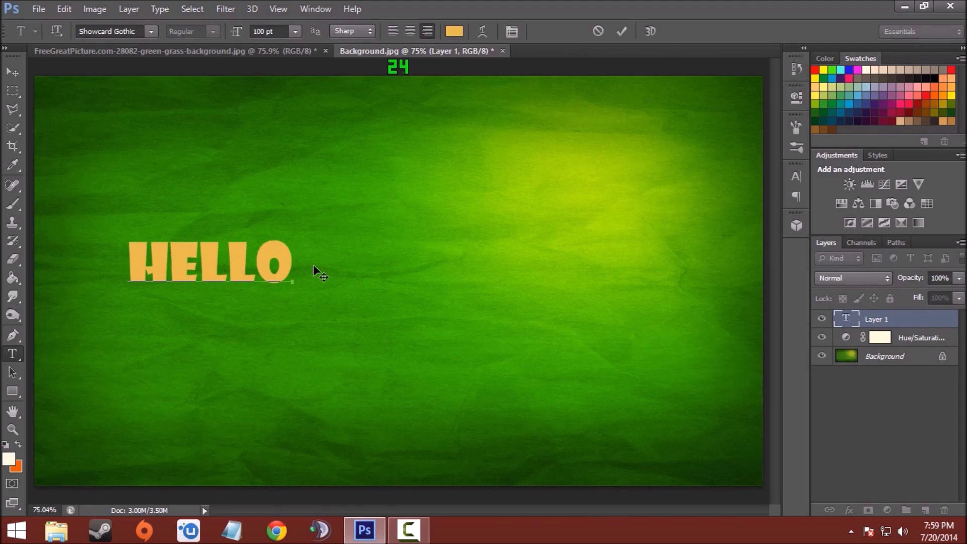
left_click(12, 72)
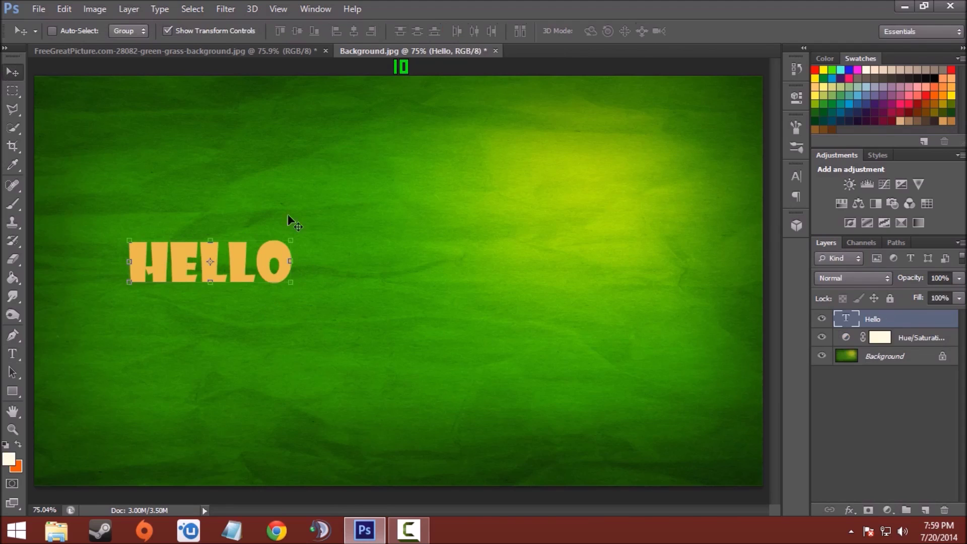
left_click_drag(252, 255, 381, 224)
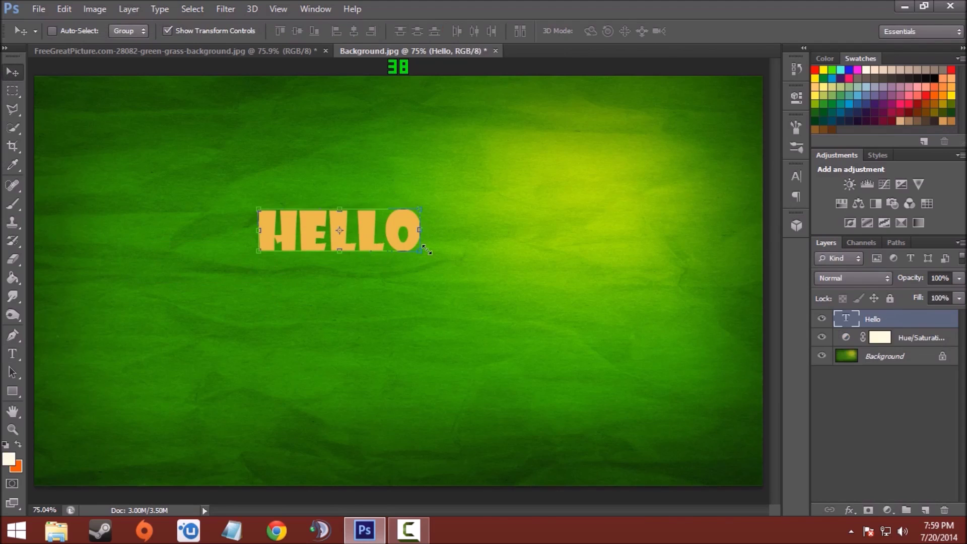
Step: Free-transform HELLO to roughly double size, centre it and apply the transformation
key("ctrl+t")
left_click_drag(424, 260, 537, 281)
left_click_drag(398, 262, 398, 322)
left_click_drag(524, 263, 561, 263)
left_click_drag(452, 253, 437, 261)
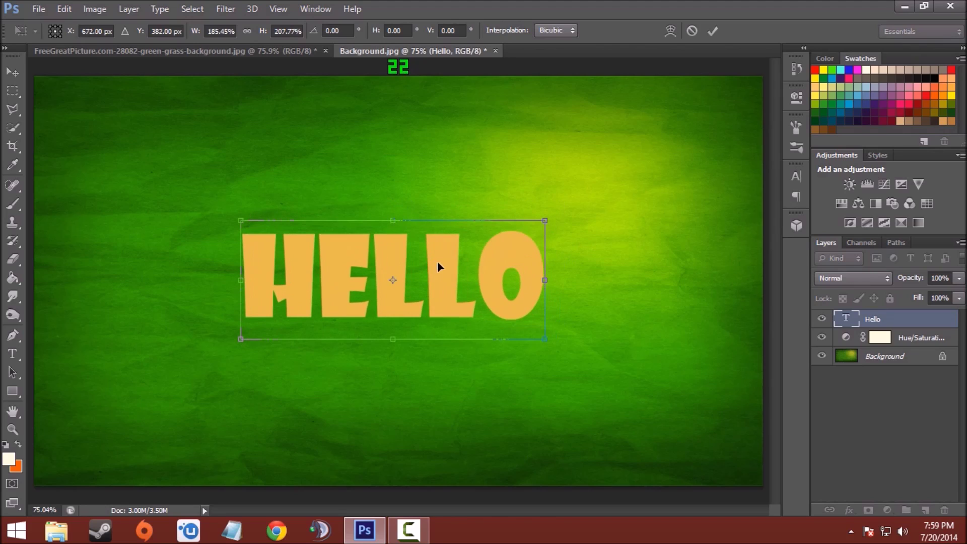
left_click_drag(546, 339, 558, 347)
mouse_move(504, 291)
left_mouse_down()
mouse_move(510, 299)
mouse_move(503, 295)
left_mouse_up()
left_click(11, 71)
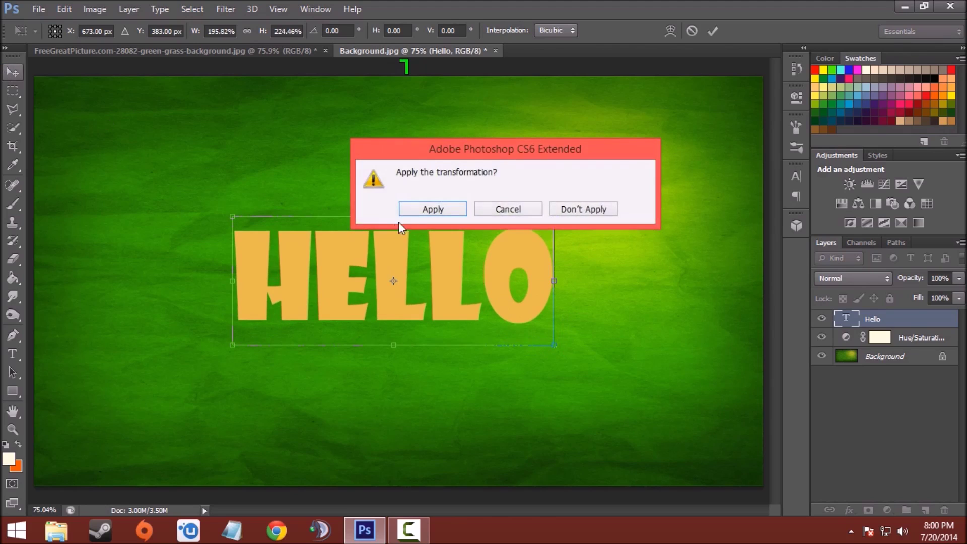
left_click(422, 212)
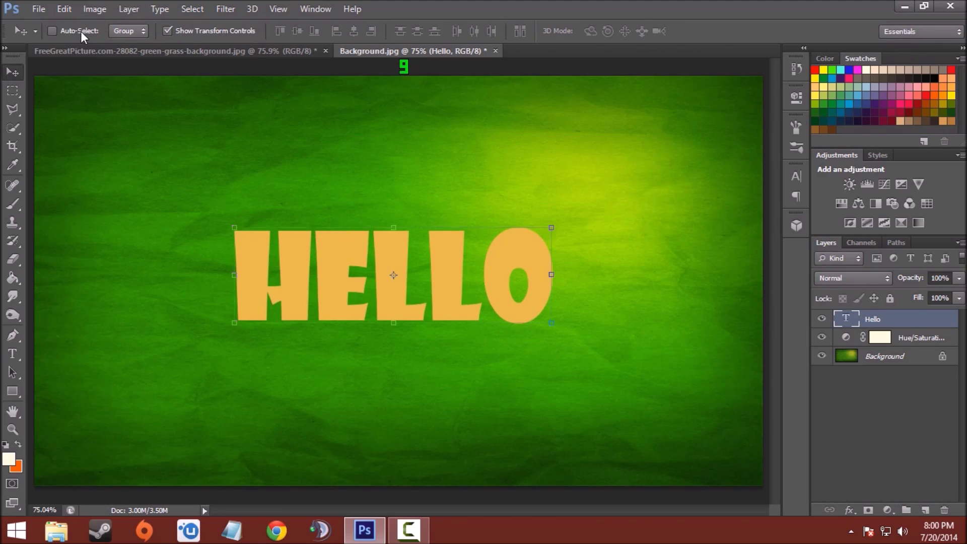
Step: Open the lawn texture, bring it into the HELLO document and clip it to the text
left_click(29, 7)
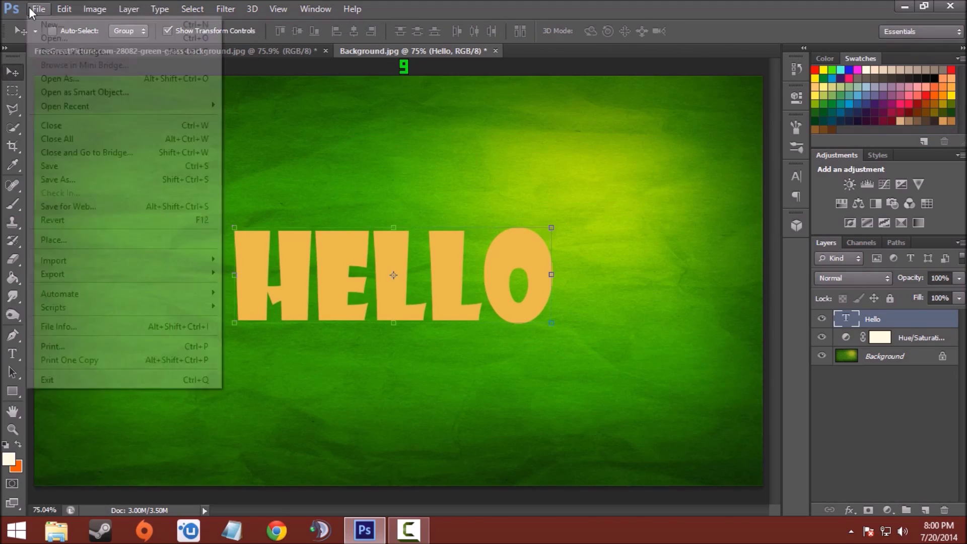
left_click(74, 38)
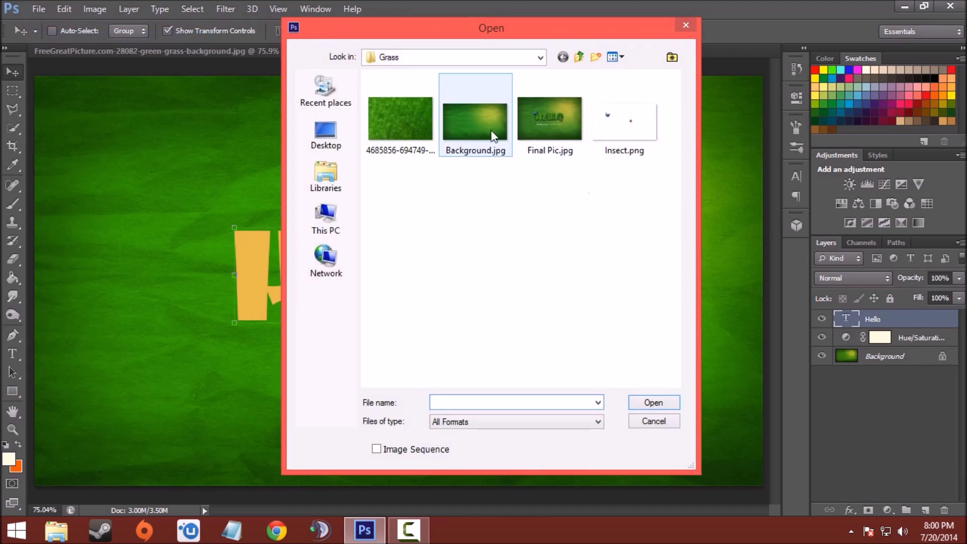
left_click(390, 126)
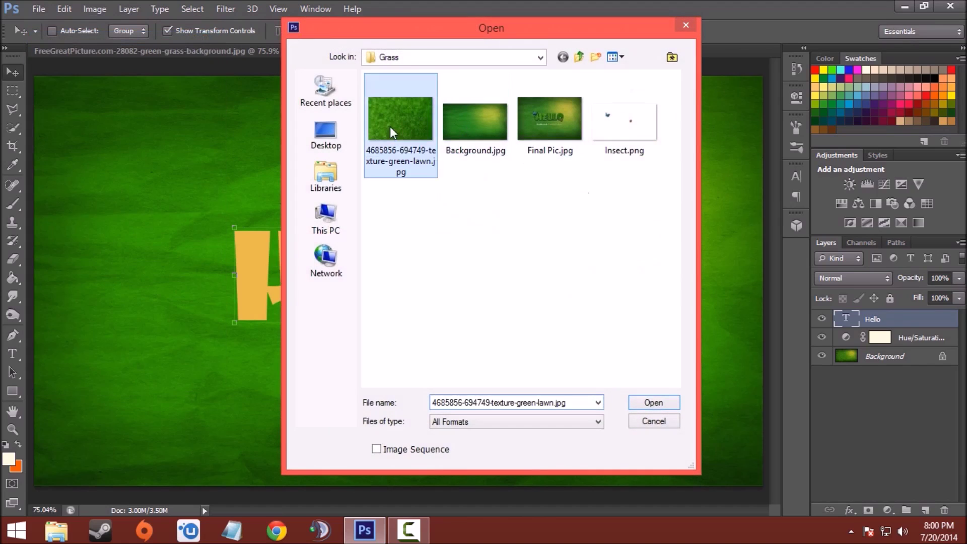
left_click(654, 402)
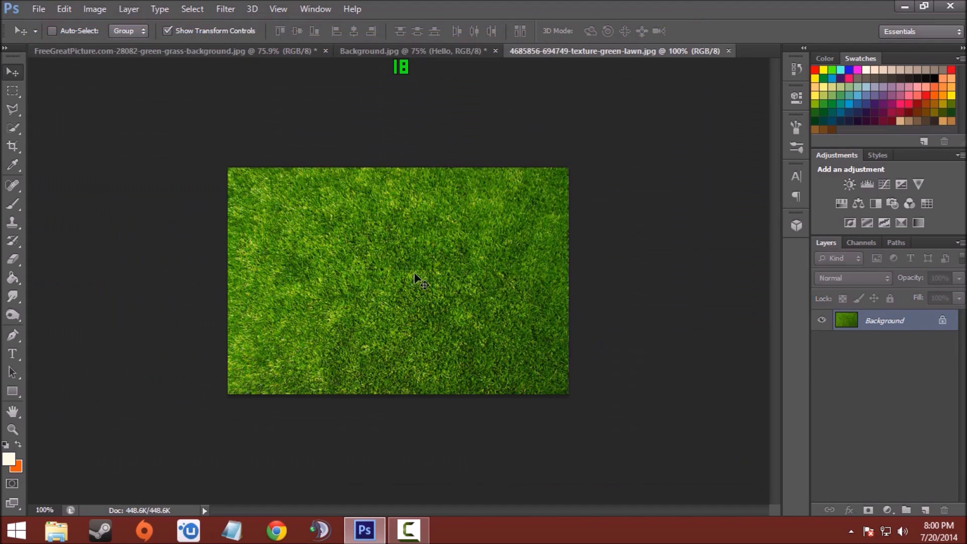
left_click_drag(428, 53, 390, 283)
right_click(906, 322)
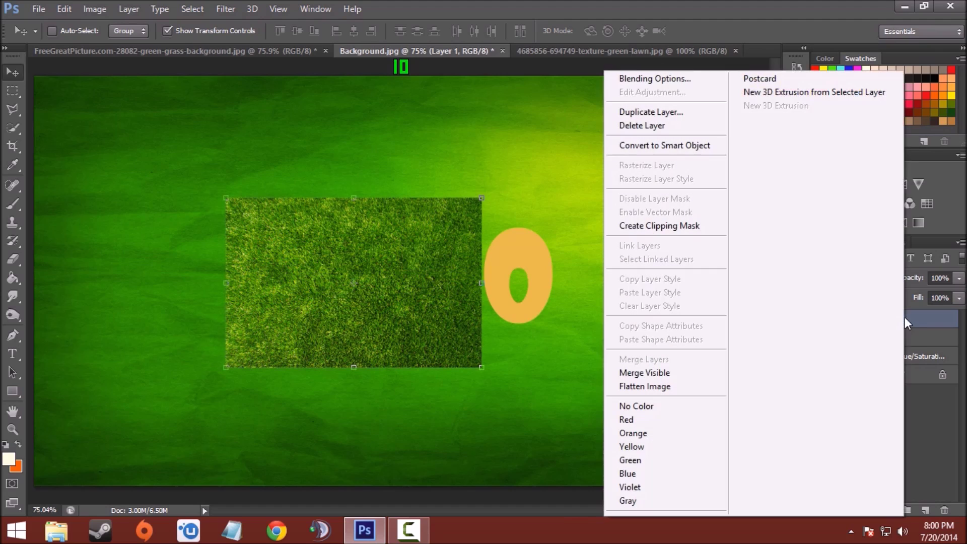
left_click(696, 227)
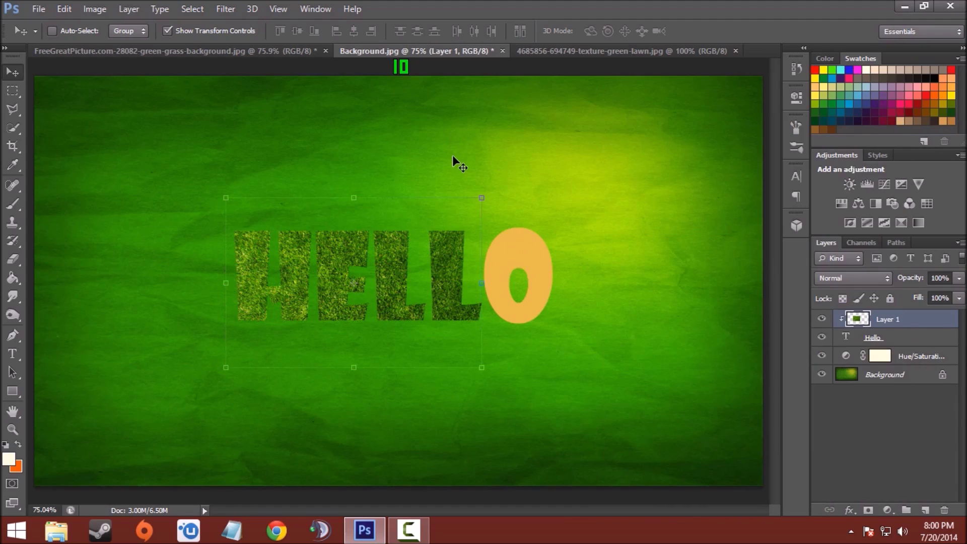
Step: Duplicate the grass layer, shift the copy over the O and clip it too
key("ctrl+j")
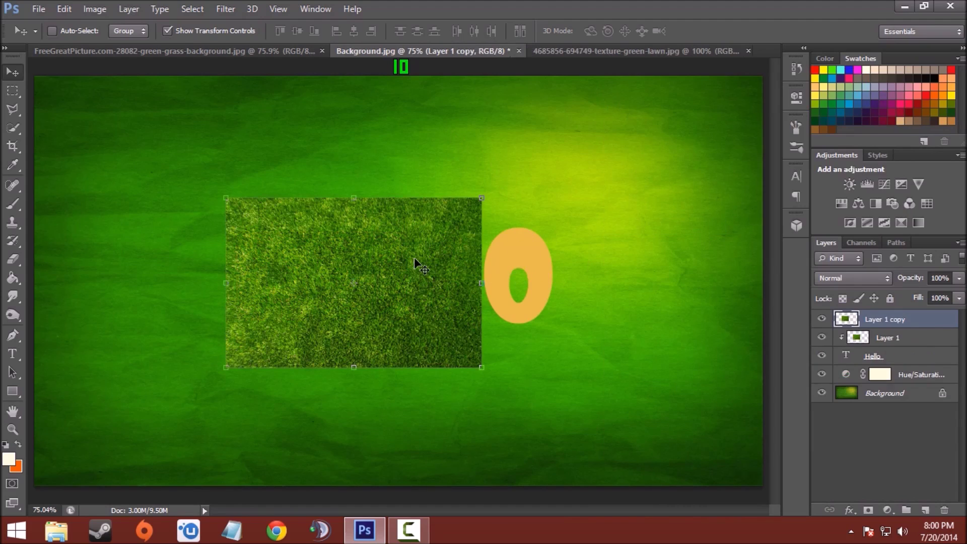
left_click_drag(414, 262, 613, 260)
right_click(907, 320)
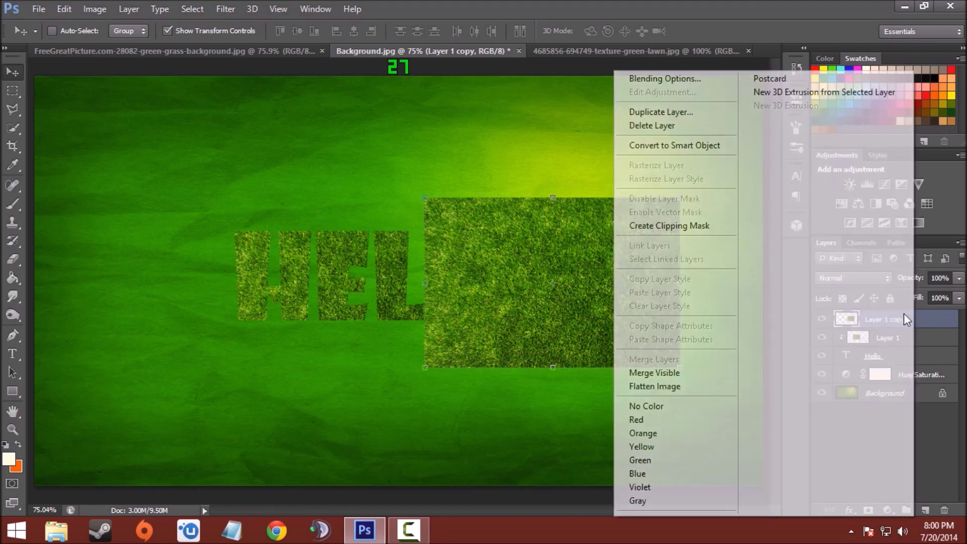
left_click(648, 226)
mouse_move(572, 259)
left_mouse_down()
mouse_move(524, 260)
mouse_move(583, 264)
mouse_move(573, 262)
left_mouse_up()
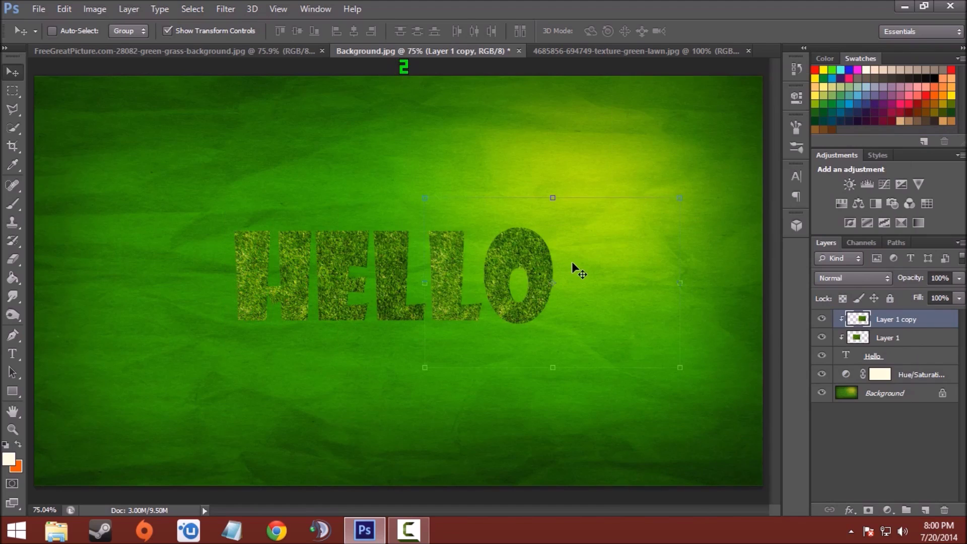
left_click(904, 357)
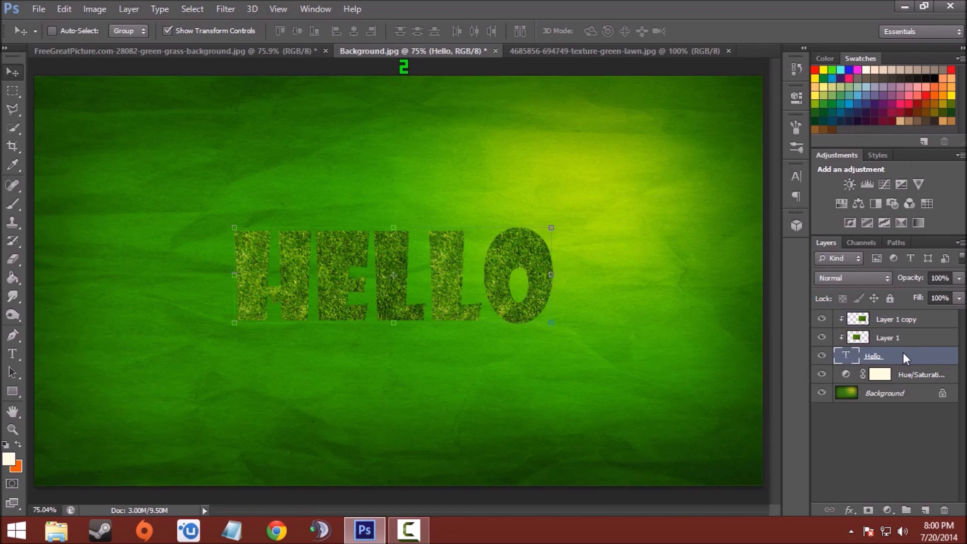
Step: Add a Drop Shadow to Hello: 100% opacity, 90° angle, 10 px distance, 4% spread
right_click(904, 356)
left_click(677, 80)
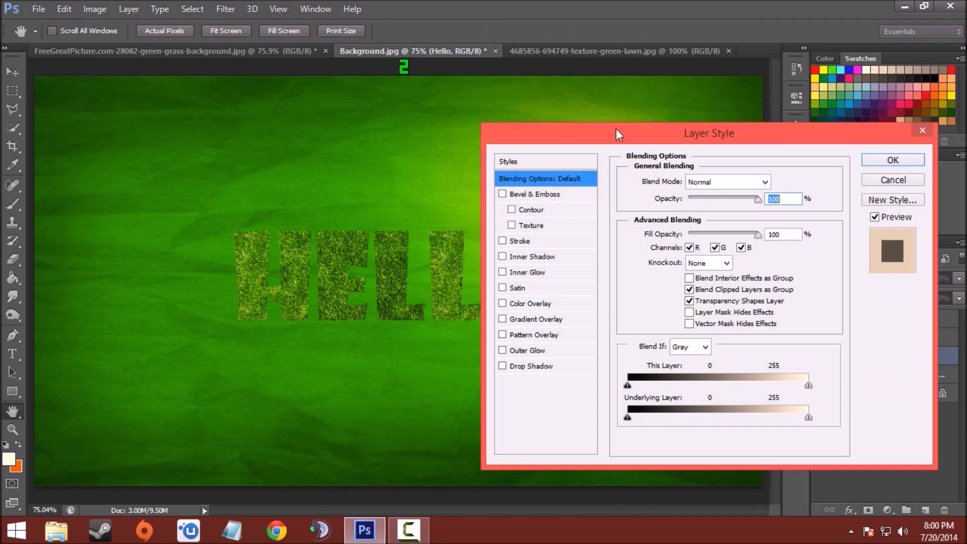
left_click_drag(616, 128, 697, 127)
left_click(595, 351)
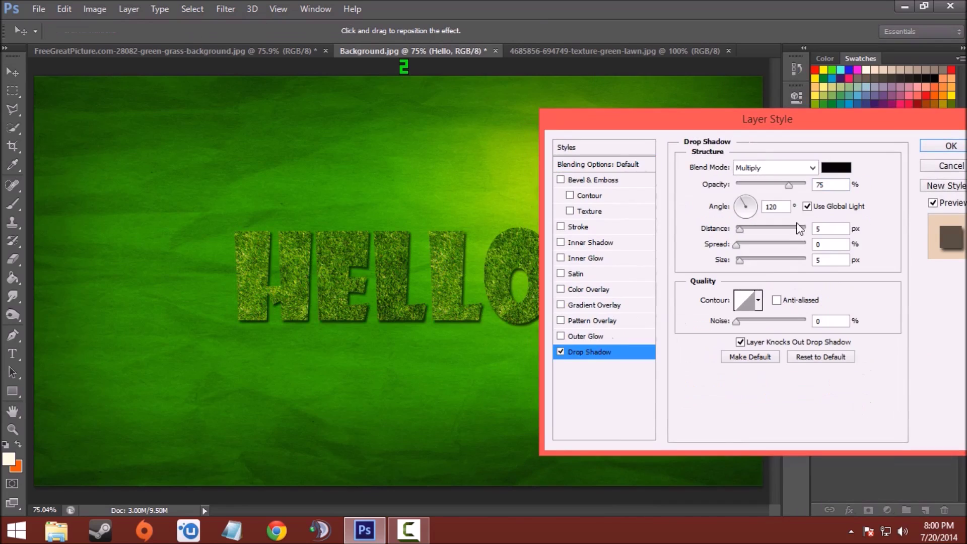
left_click_drag(789, 186, 808, 186)
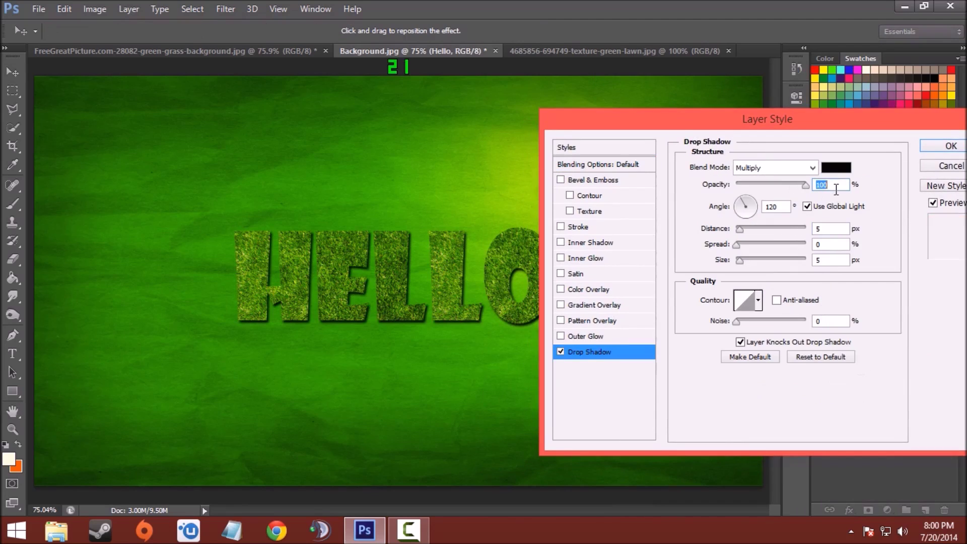
left_click(784, 210)
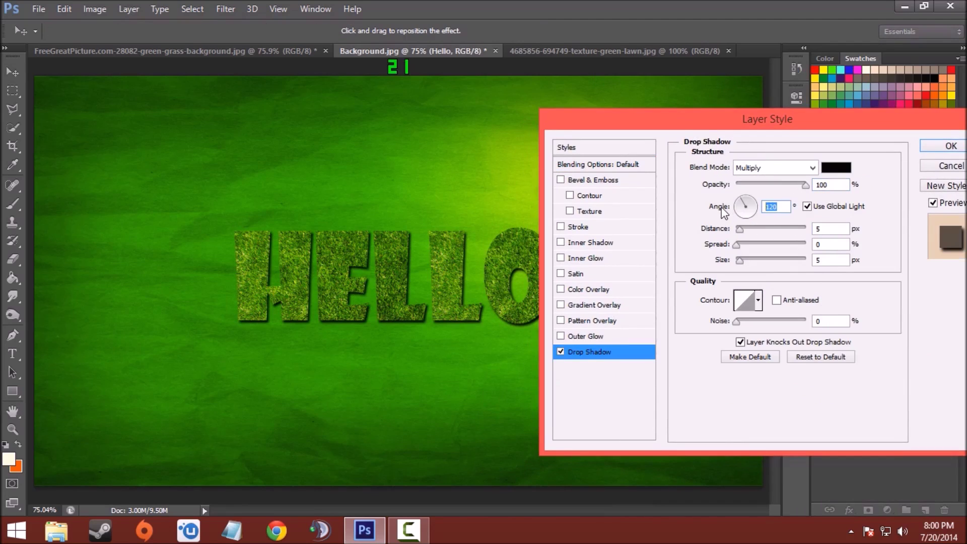
type("90")
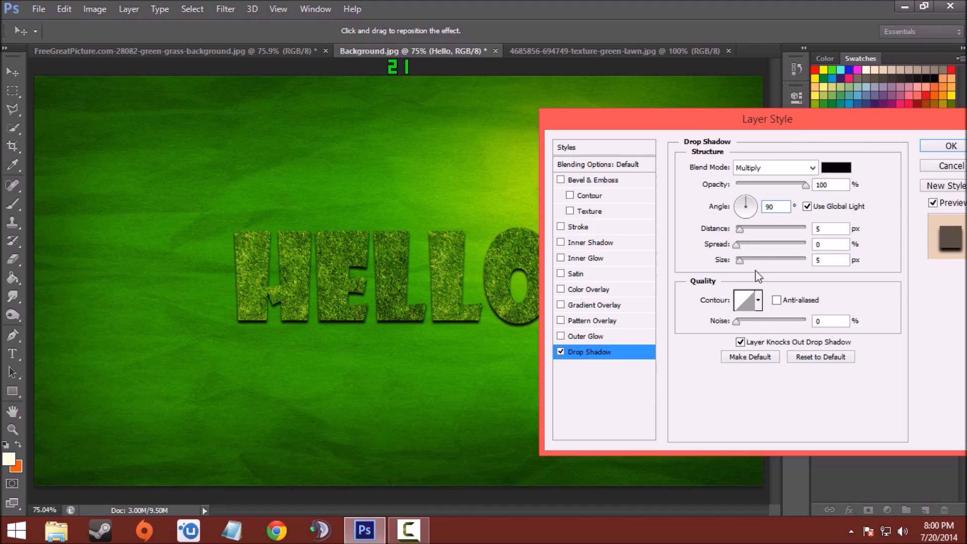
left_click_drag(740, 229, 743, 265)
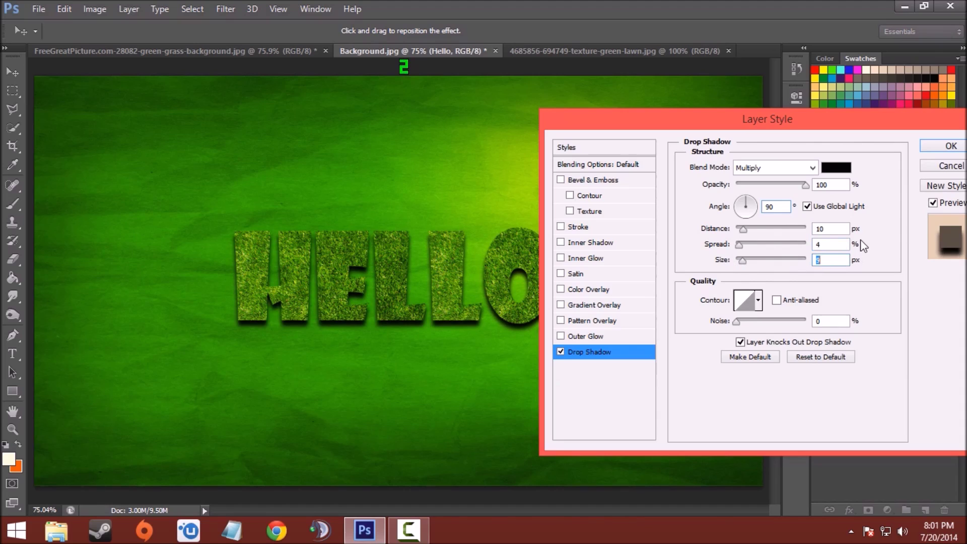
left_click(944, 147)
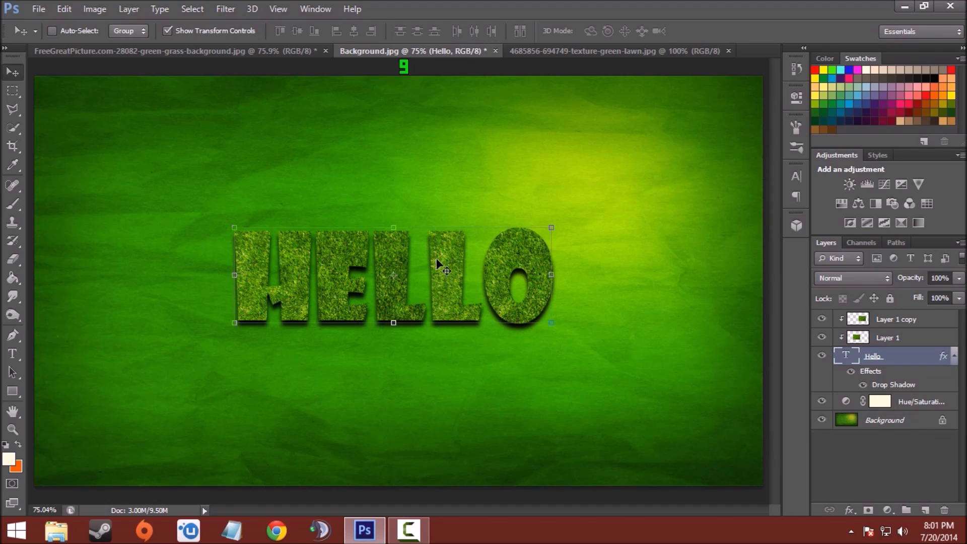
Step: Open the Insect.png image
left_click(39, 9)
left_click(59, 31)
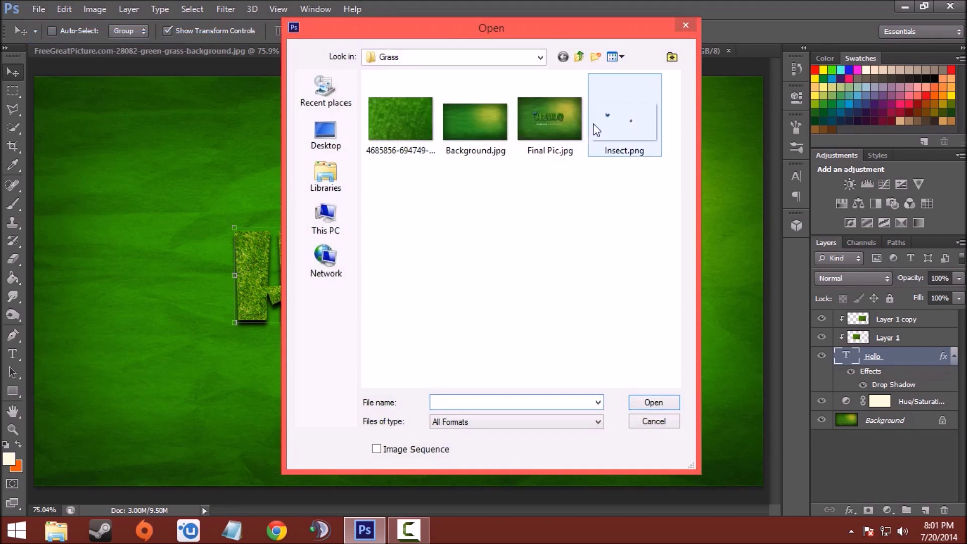
left_click(595, 126)
left_click(653, 402)
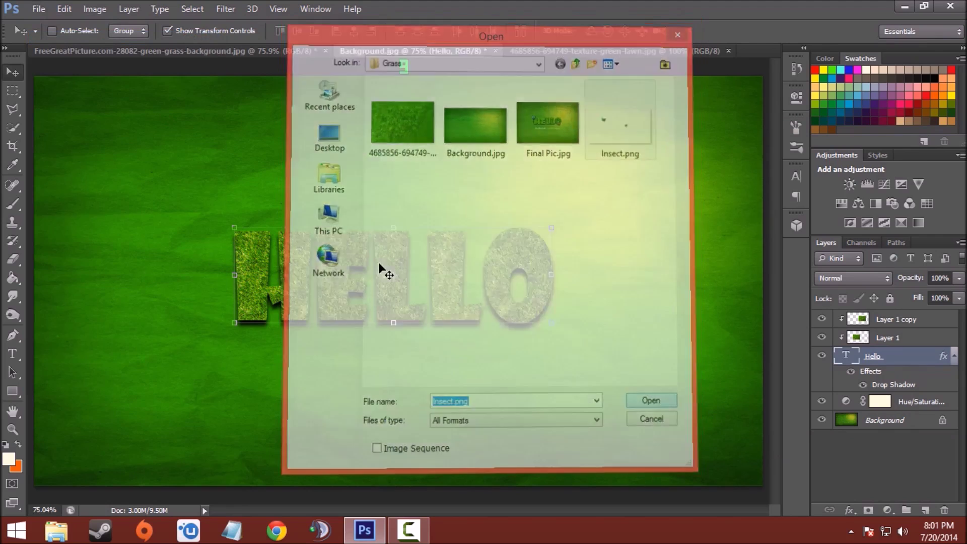
Step: Outline the butterfly with the Polygonal Lasso and drag it toward Background.jpg
left_click(13, 108)
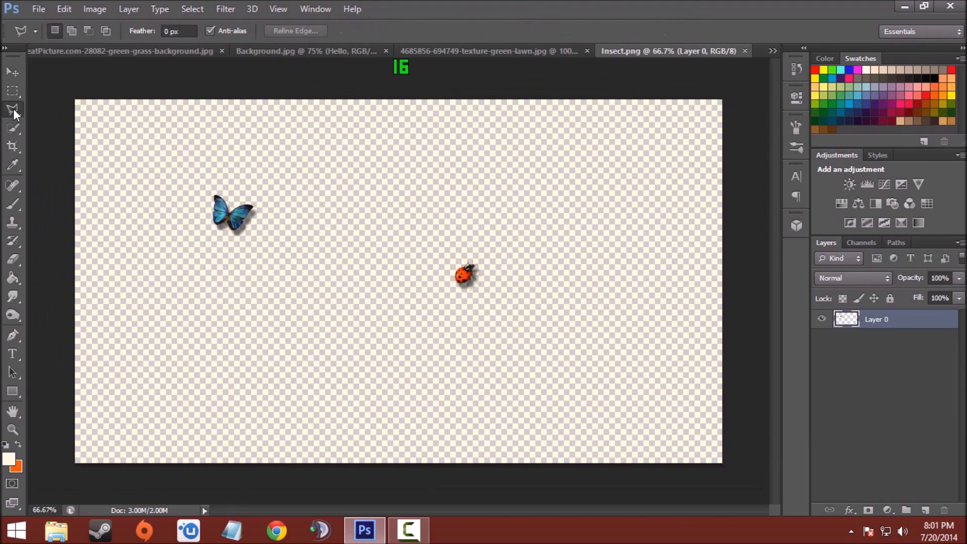
left_click(187, 176)
left_click(291, 189)
left_click(258, 274)
left_click(121, 249)
left_click(188, 177)
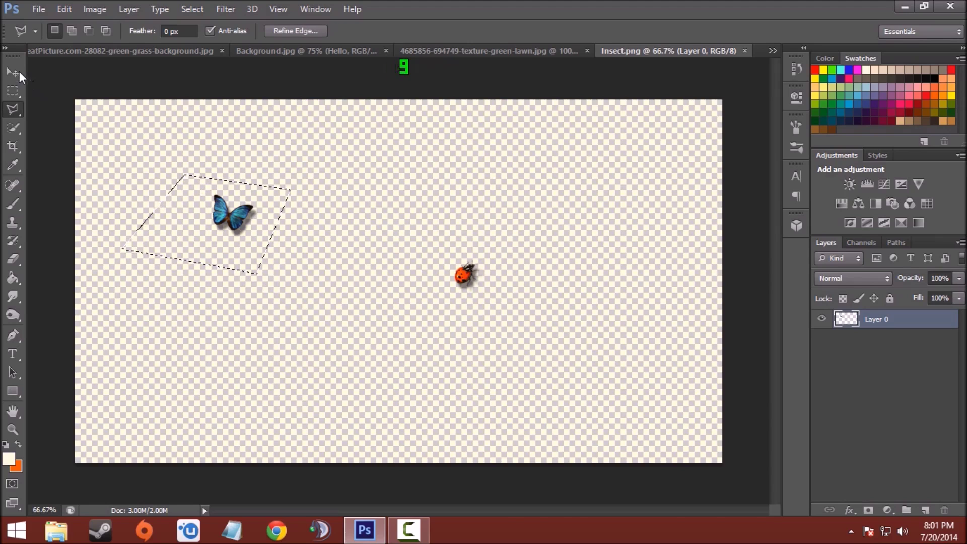
left_click(14, 72)
left_click_drag(266, 201, 414, 283)
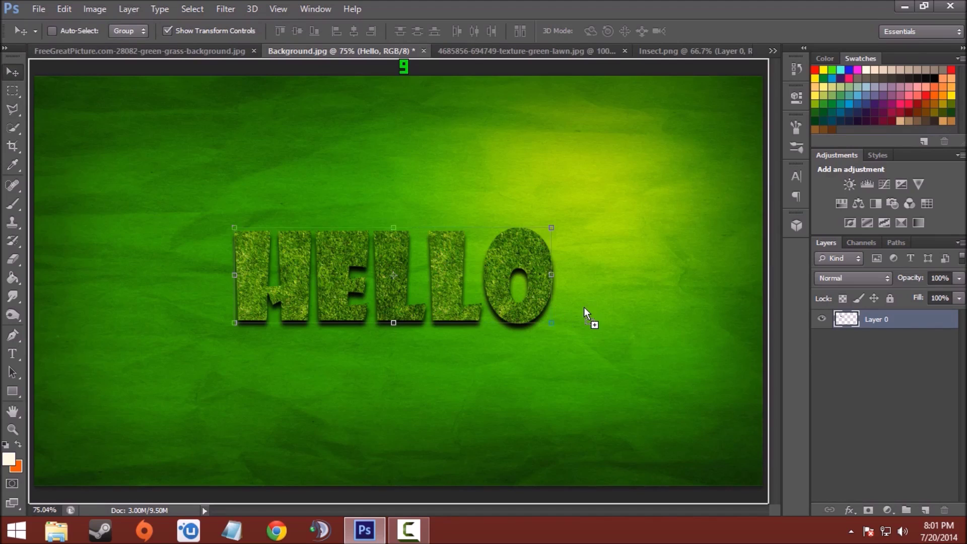
Step: Drop the butterfly into the HELLO document, release the grass clipping and re-clip Layer 1
left_click_drag(584, 307, 704, 403)
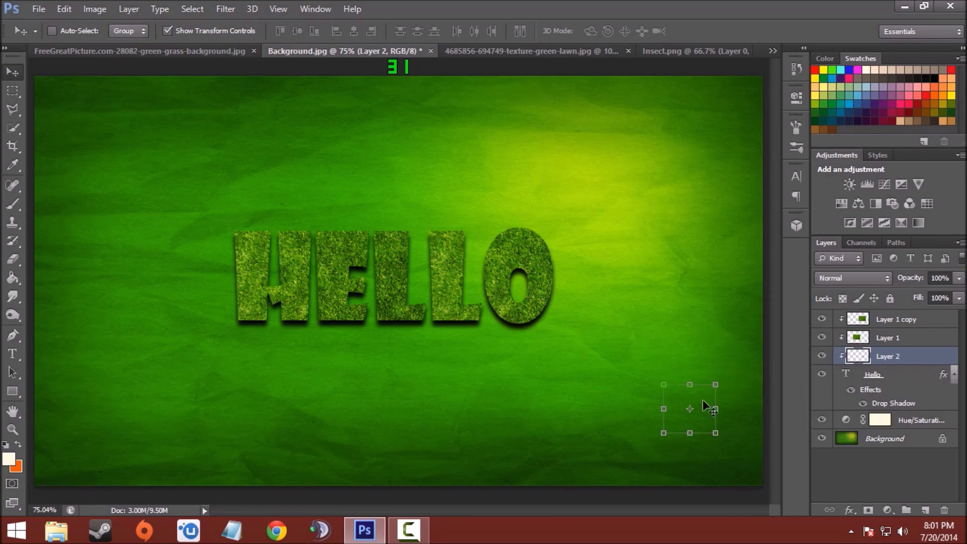
right_click(914, 356)
left_click(671, 223)
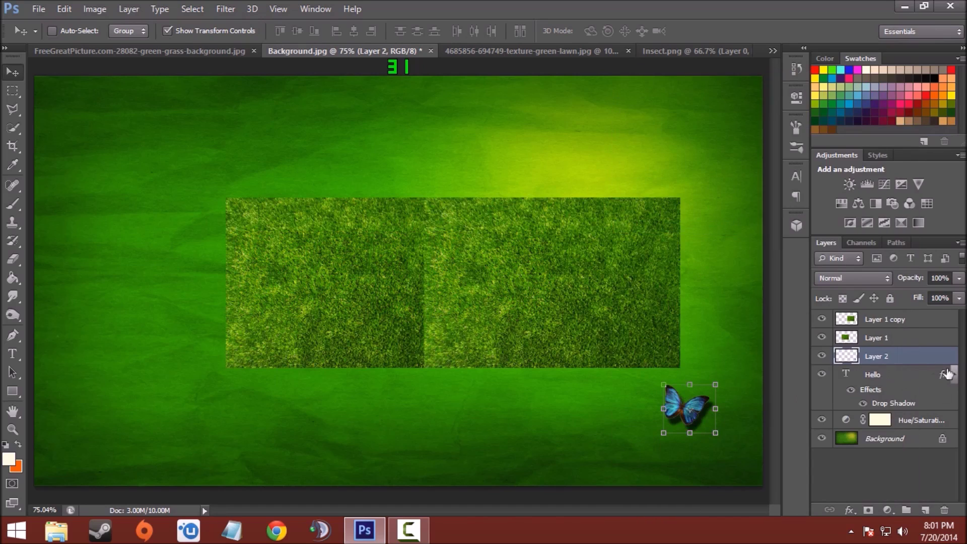
right_click(905, 358)
left_click(939, 342)
left_click(937, 338)
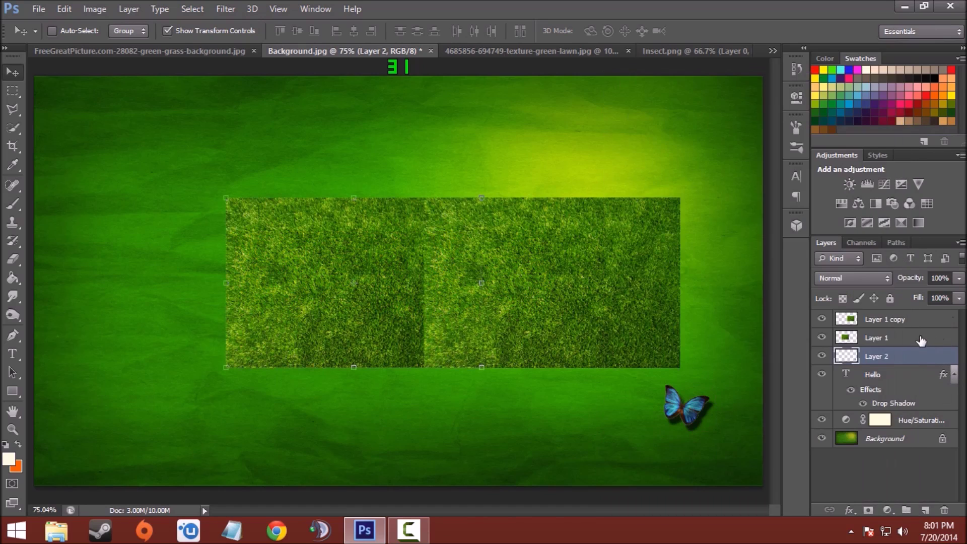
right_click(938, 337)
left_click(670, 226)
key("ctrl+j")
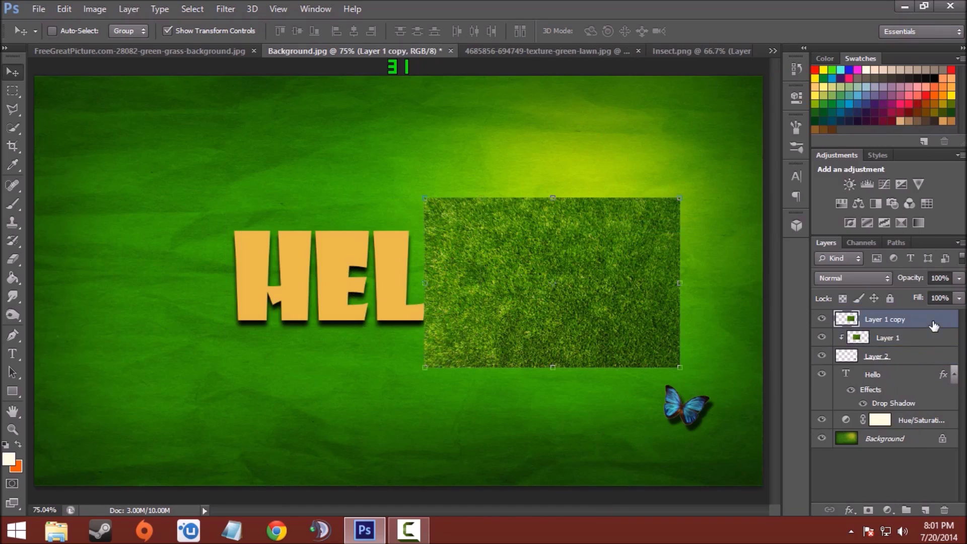
Step: Reapply clipping masks to Layer 1 and Layer 1 copy so grass fills all of HELLO
right_click(919, 322)
left_click(676, 346)
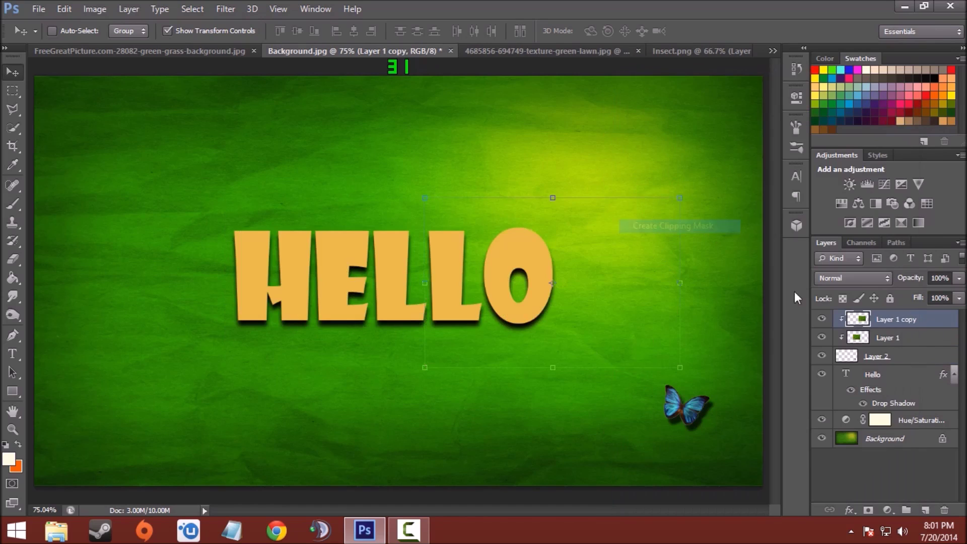
left_click(915, 354)
double_click(907, 426)
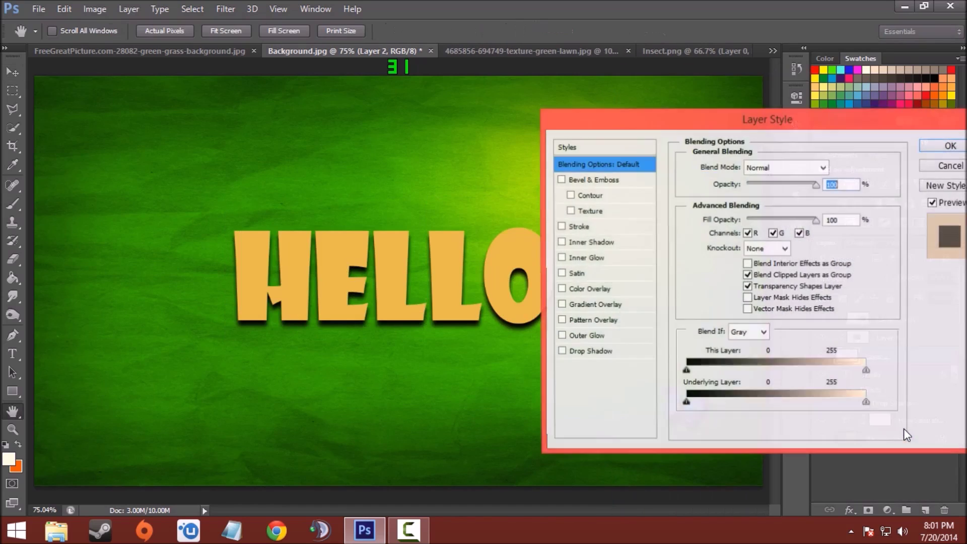
left_click(955, 167)
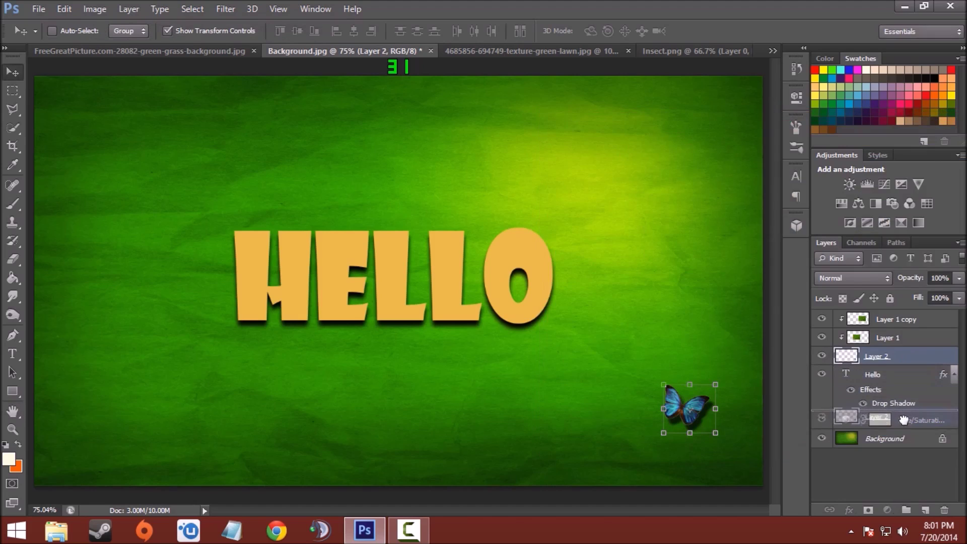
key("ctrl+z")
left_click(907, 320)
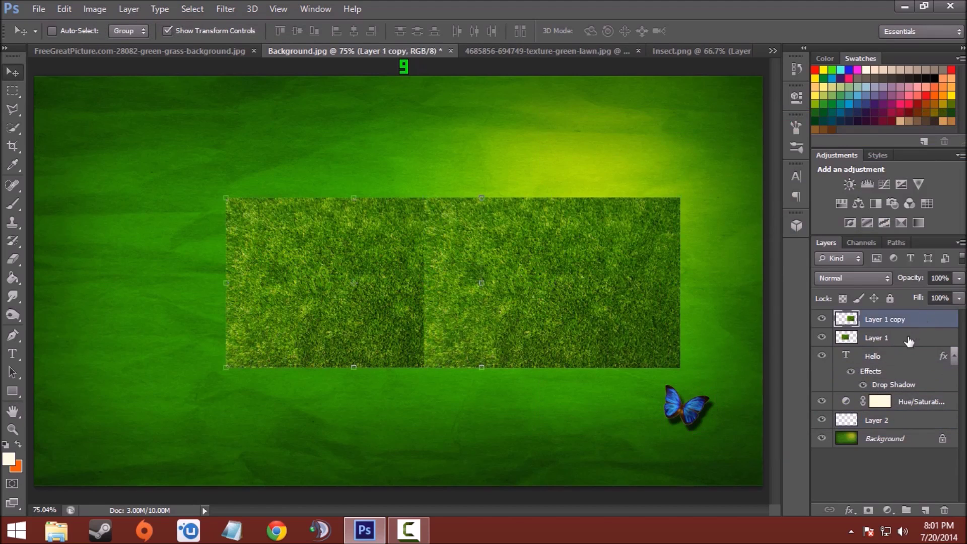
right_click(907, 338)
left_click(670, 225)
left_click(907, 320)
right_click(907, 320)
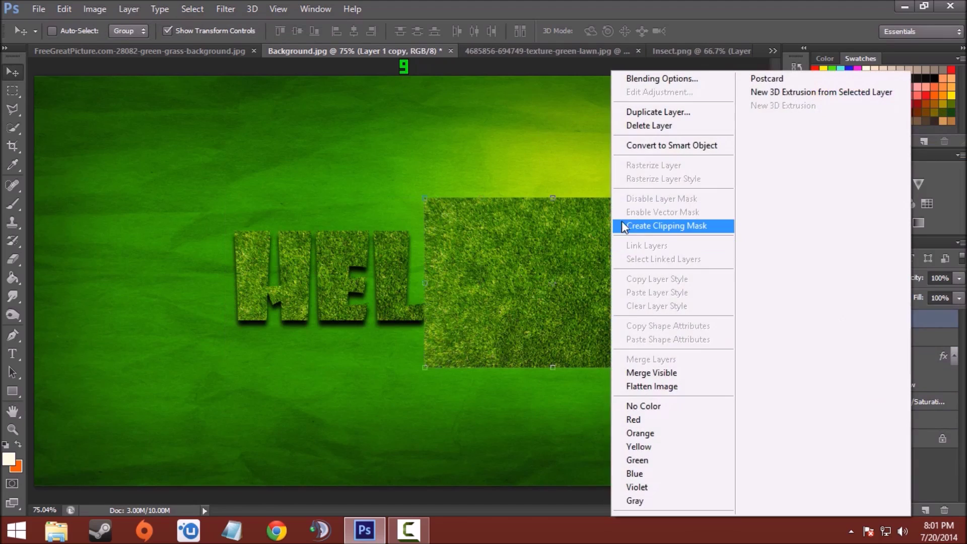
left_click(660, 225)
Step: Move the butterfly layer to the top of the stack and perch it on HELLO's H
left_click(938, 427)
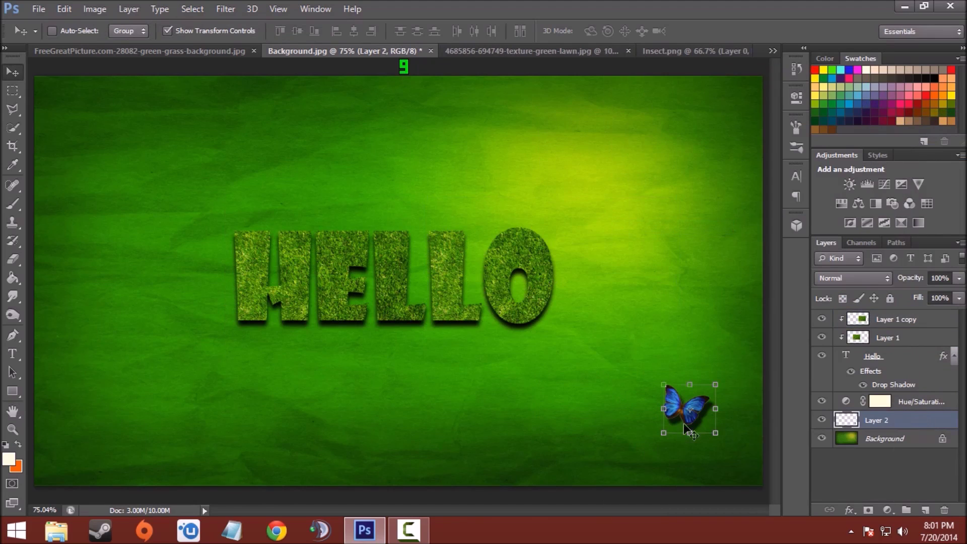
left_click_drag(713, 410, 233, 248)
left_click_drag(919, 419, 919, 315)
left_click_drag(225, 241, 250, 237)
Step: In Insect.png, deselect the butterfly and outline the ladybug with the Polygonal Lasso
left_click(652, 52)
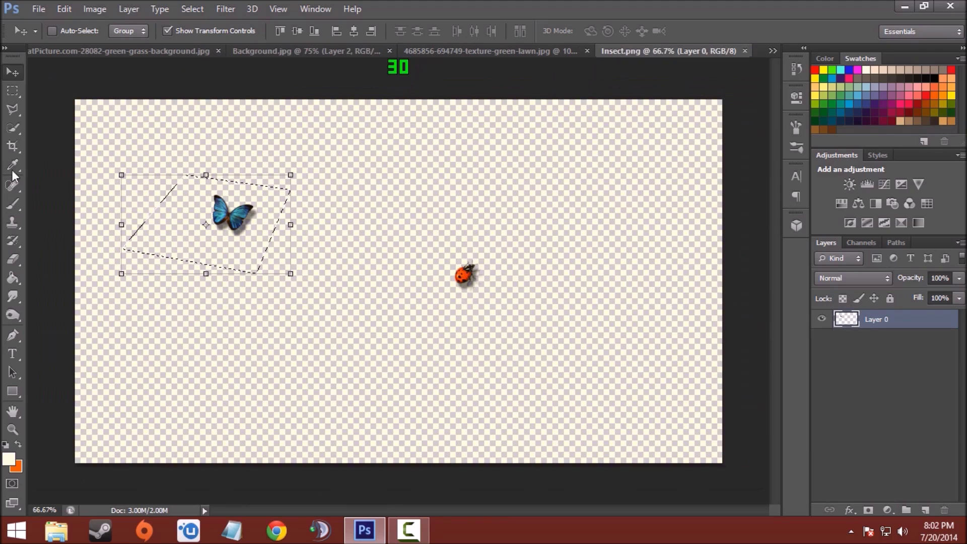
left_click(192, 9)
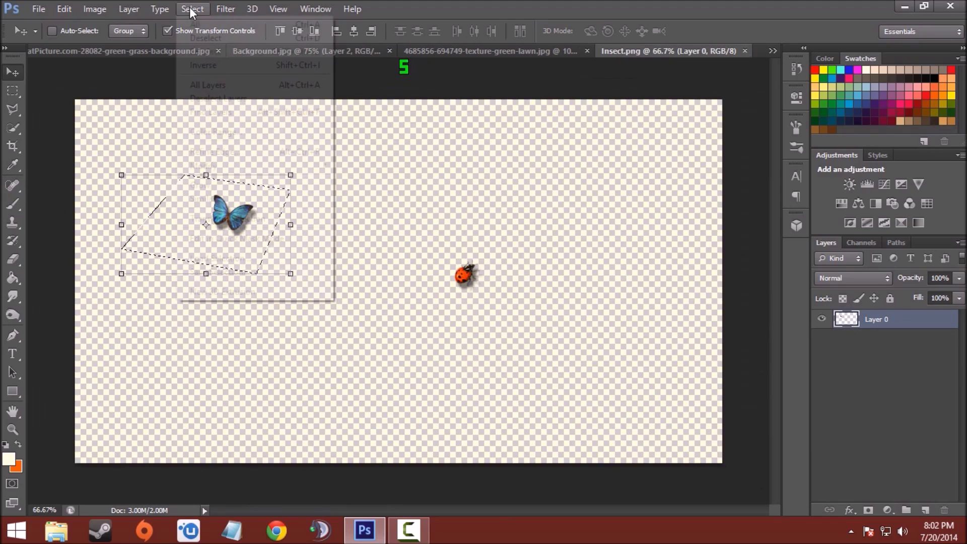
left_click(201, 34)
left_click(12, 109)
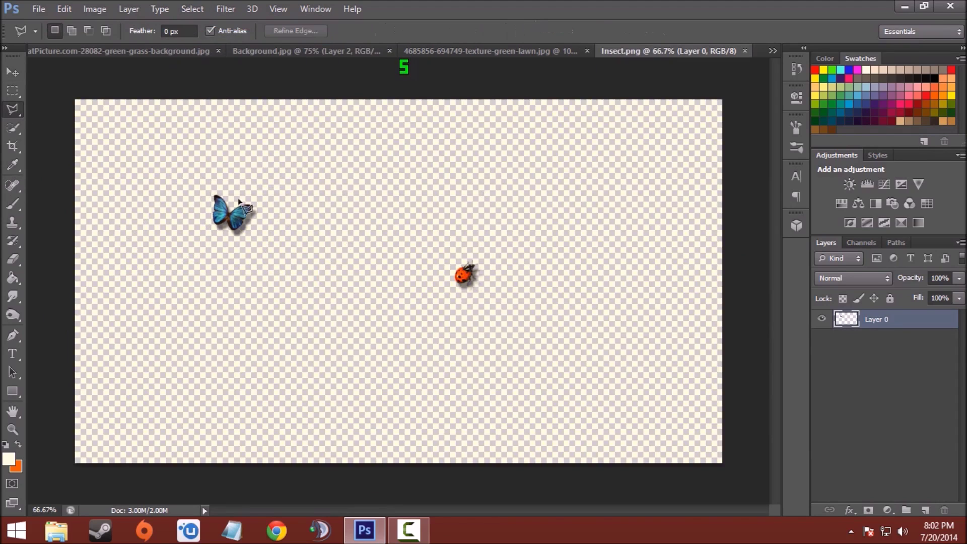
left_click(437, 247)
left_click(437, 320)
left_click(568, 330)
left_click(554, 233)
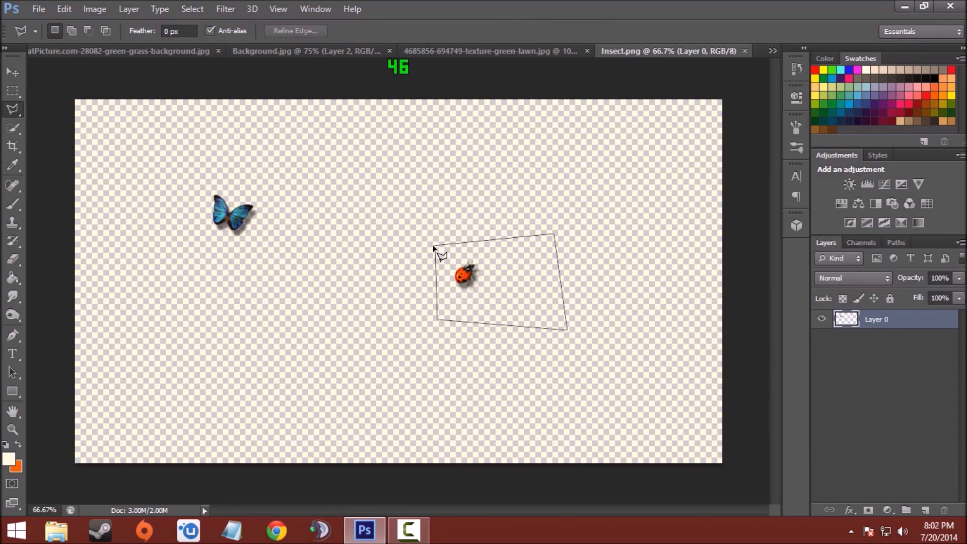
left_click(437, 247)
Step: Drag the ladybug into the grass composition and place it at the base of the O
left_click(11, 72)
left_click_drag(451, 244, 610, 318)
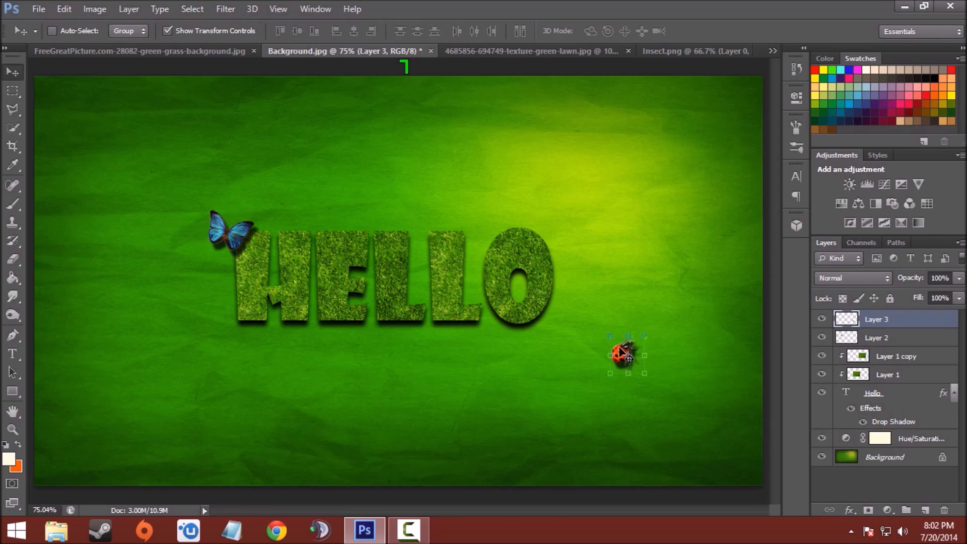
left_click_drag(618, 352, 532, 317)
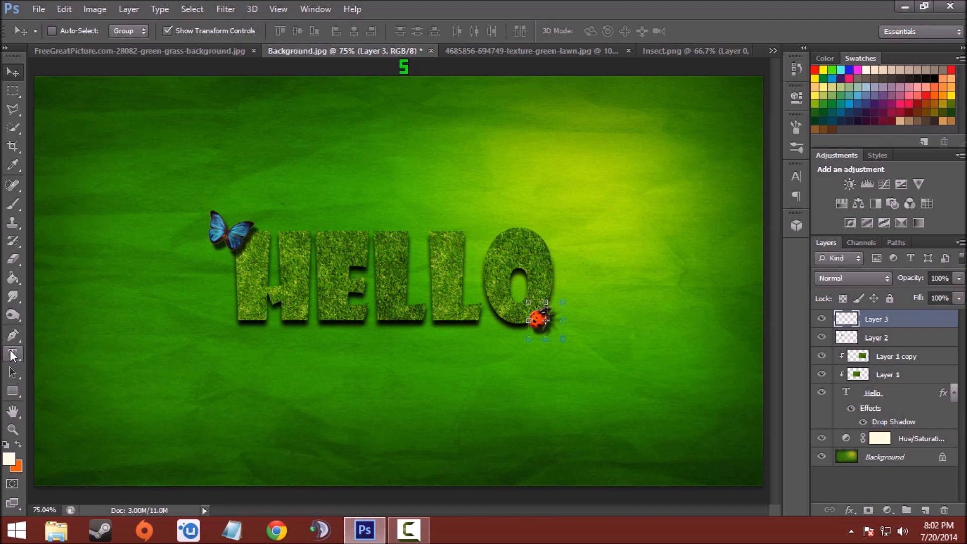
left_click(13, 354)
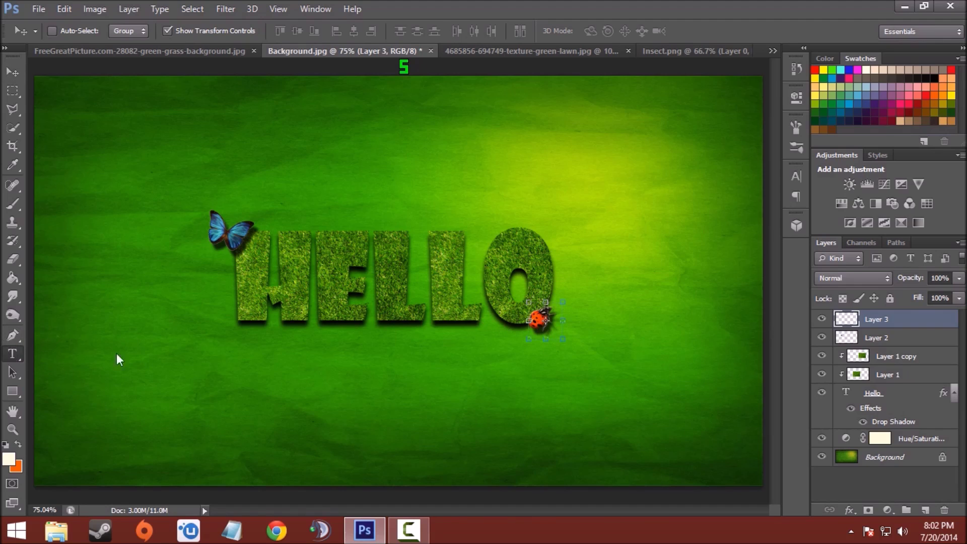
Step: Type the channel-name caption below HELLO and set it in Times New Roman
left_click(274, 397)
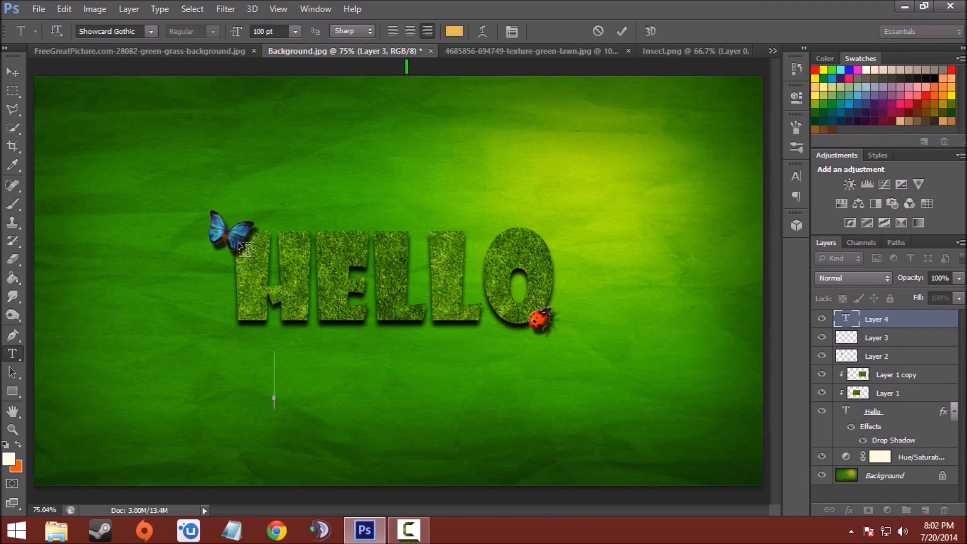
type("SHUBHRANSH T")
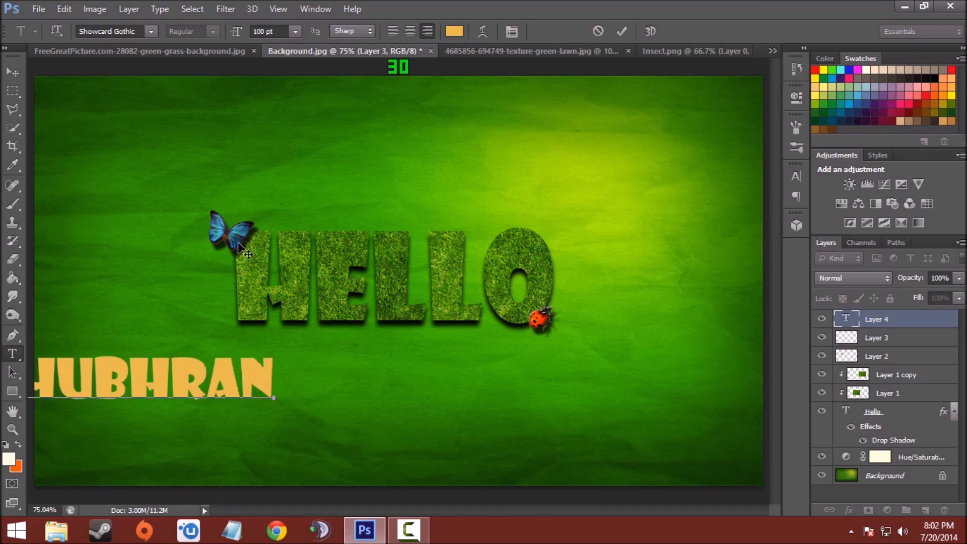
type("UR")
key("BackSpace")
type("T")
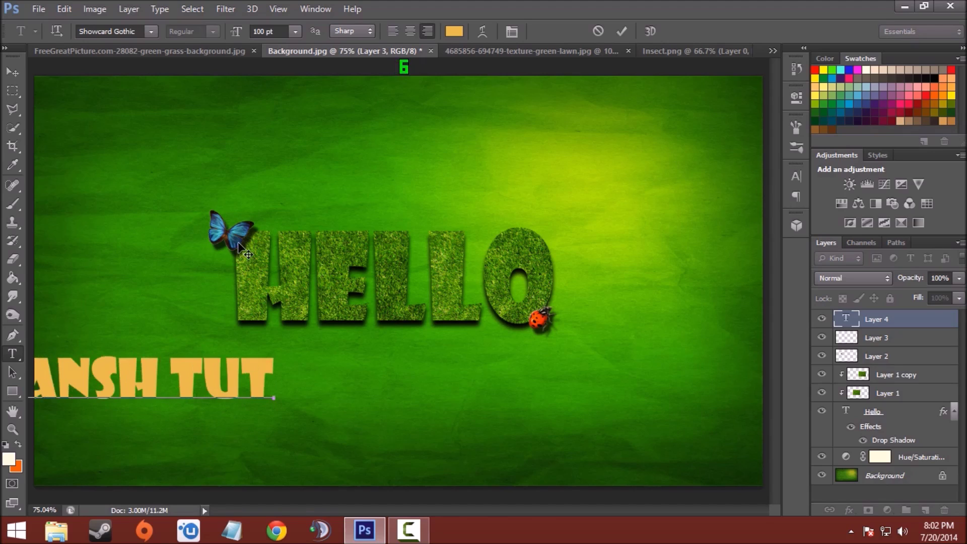
type("ORIALVIDEOS")
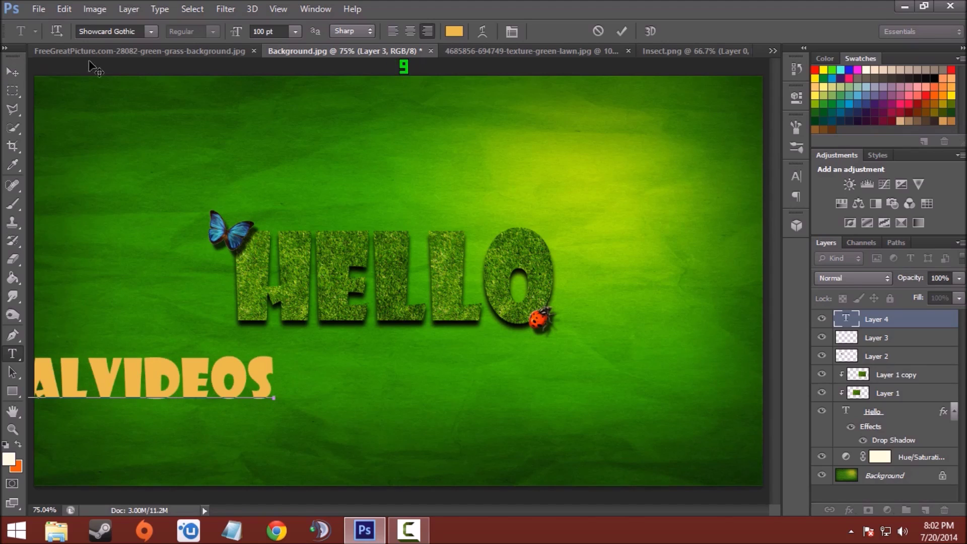
key("ctrl+a")
left_click(151, 31)
mouse_move(307, 367)
left_mouse_down()
mouse_move(309, 388)
mouse_move(305, 359)
left_mouse_up()
left_click(180, 110)
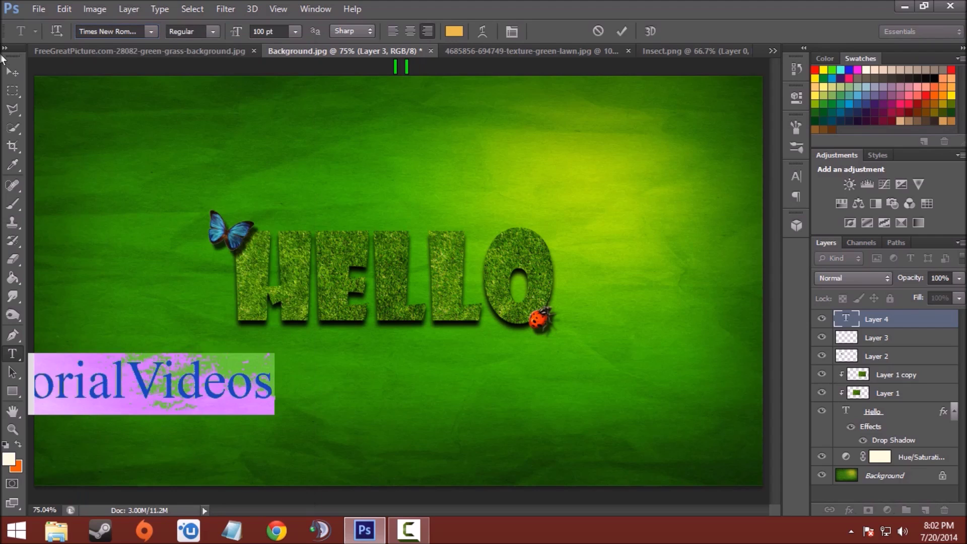
Step: Move the caption under HELLO and free-transform it smaller and flatter
left_click(13, 72)
left_click_drag(216, 395, 342, 363)
key("ctrl+t")
left_click_drag(278, 362, 457, 370)
left_click_drag(528, 370, 563, 370)
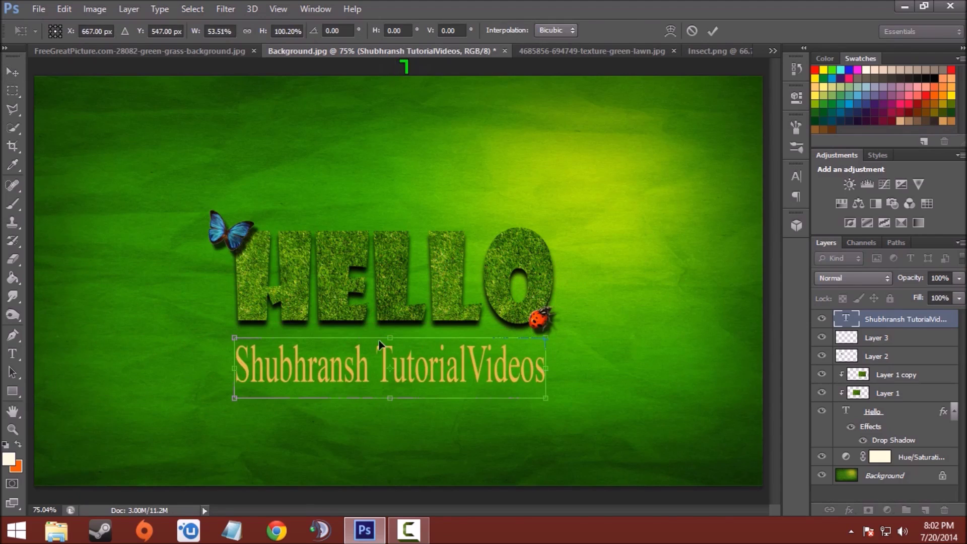
left_click_drag(395, 338, 395, 367)
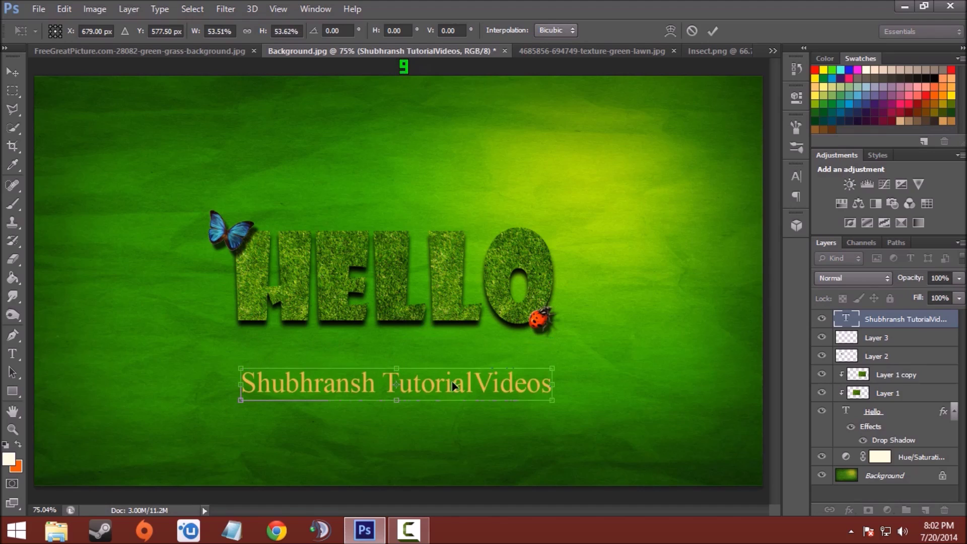
left_click_drag(453, 387, 450, 371)
Step: Apply the caption resize and colour the caption's first word light cream
left_click(13, 72)
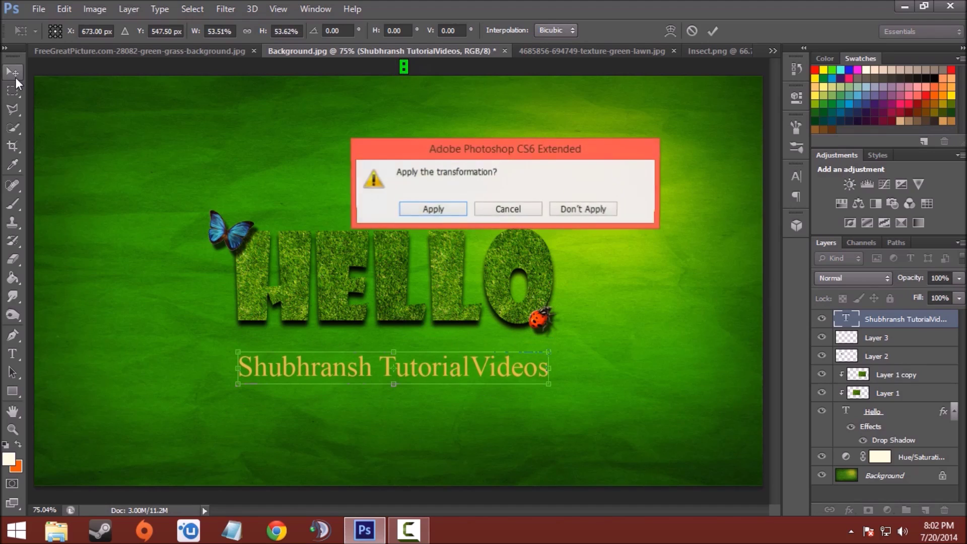
left_click(432, 208)
left_click(13, 354)
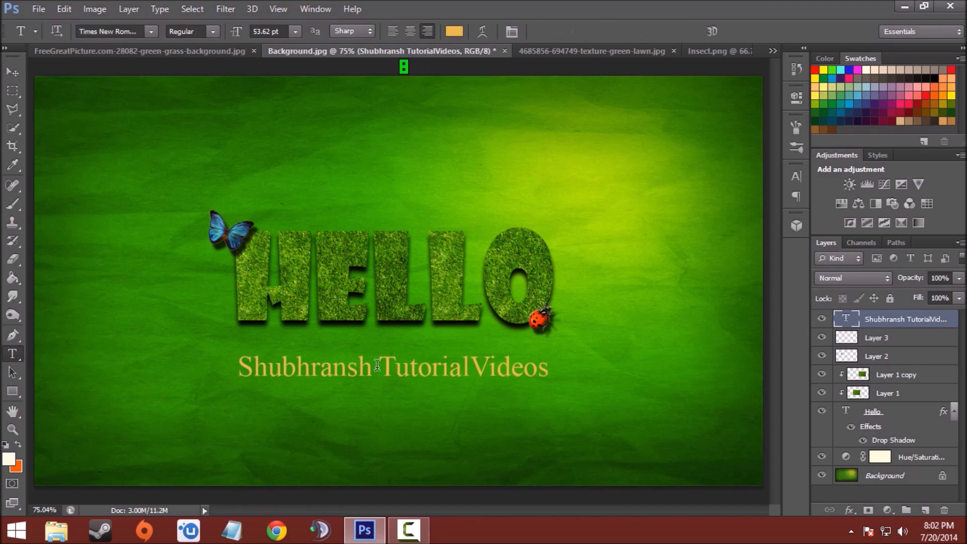
left_click_drag(374, 366, 238, 366)
left_click(454, 32)
left_click(555, 232)
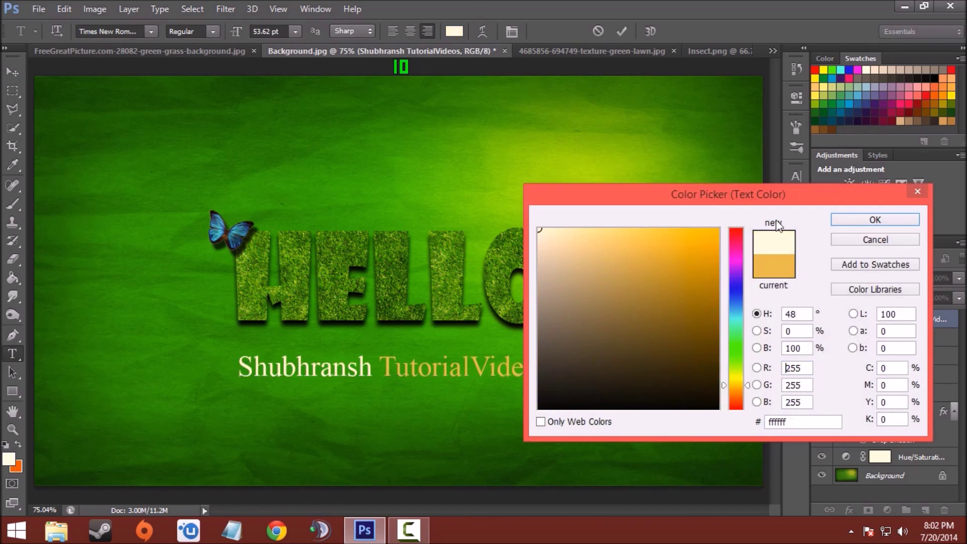
left_click(875, 219)
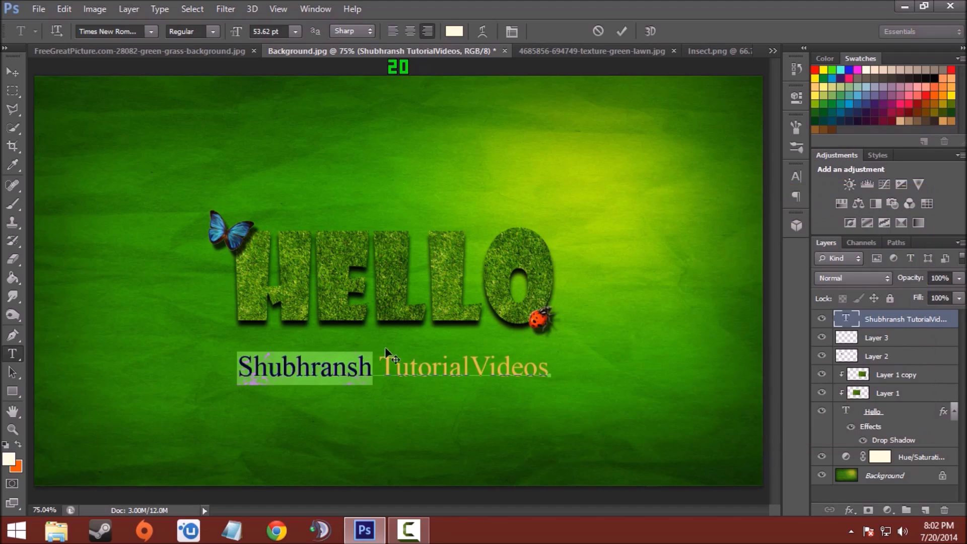
Step: Keep the second word, TutorialVideos, gold (#dbc466) and commit the text
left_click_drag(380, 365, 550, 366)
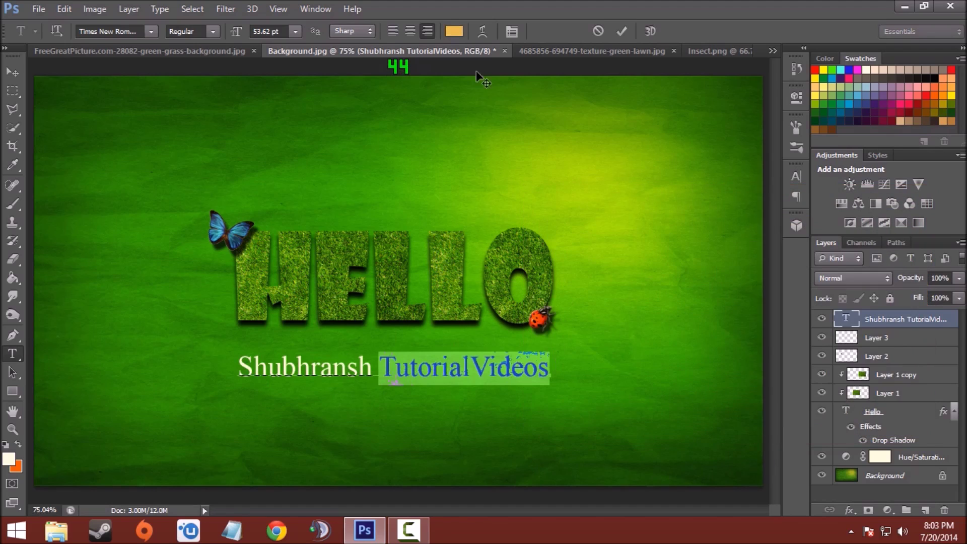
left_click(454, 31)
left_click_drag(812, 423, 770, 422)
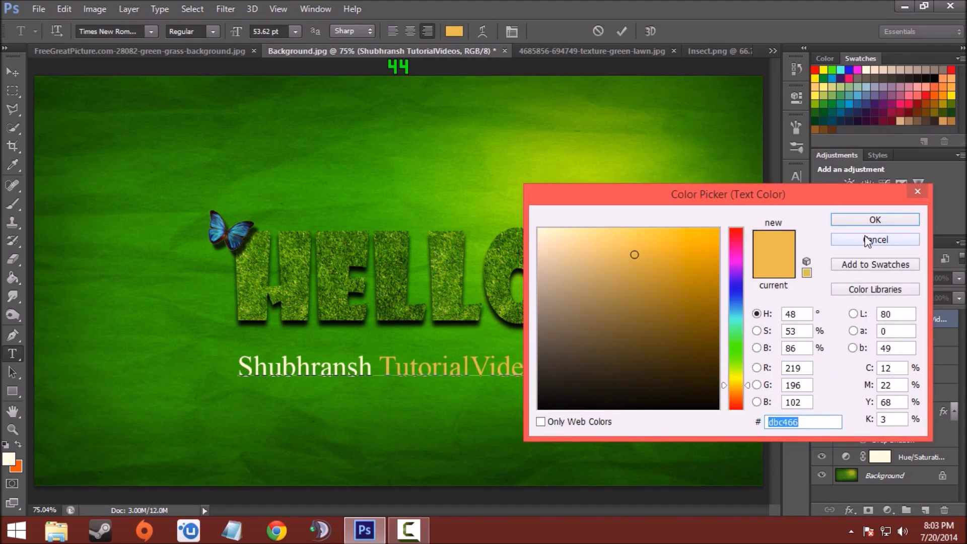
left_click(871, 220)
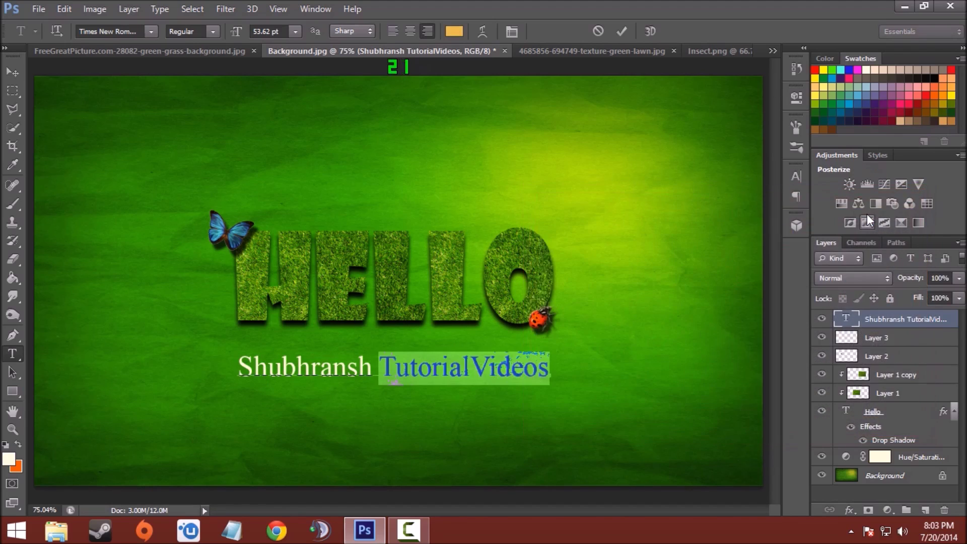
left_click(13, 315)
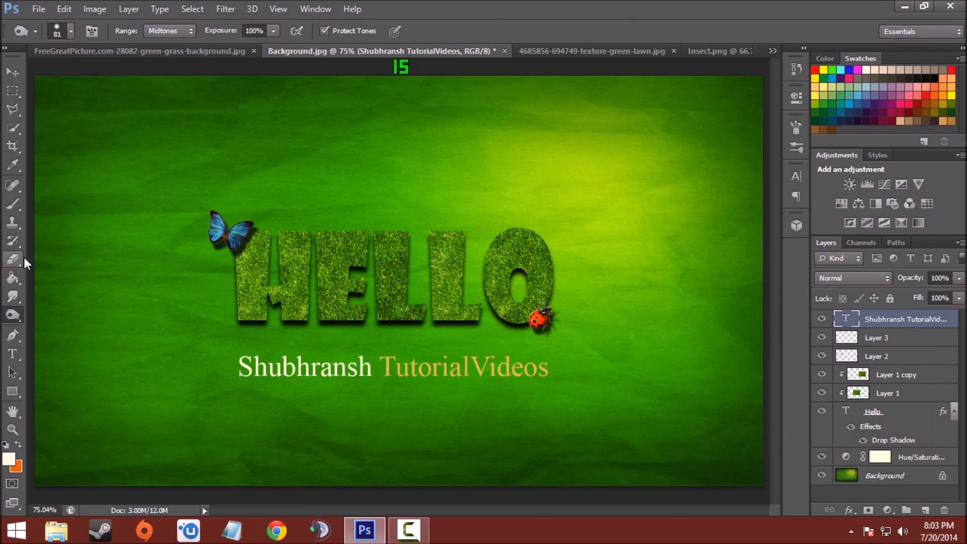